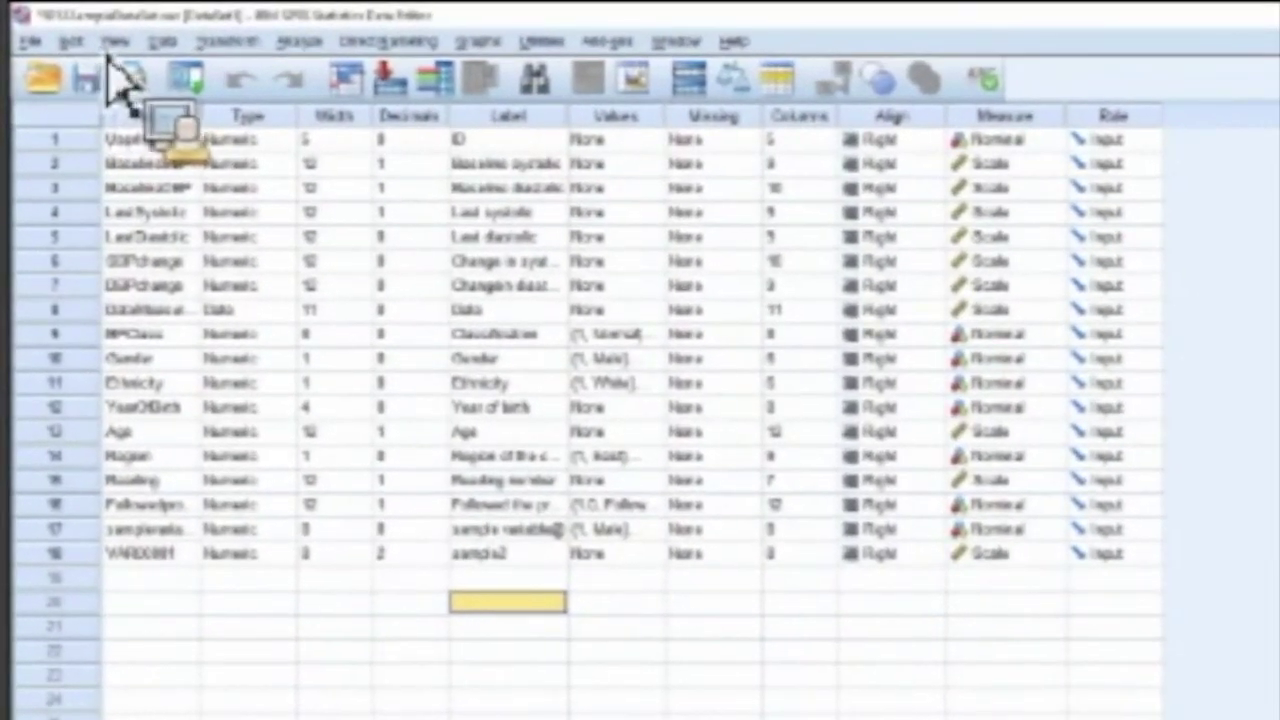
Show the File menu's New and Open submenus with Data, Syntax, Output and Script.
{"action": "left_click", "coordinate": [33, 42]}
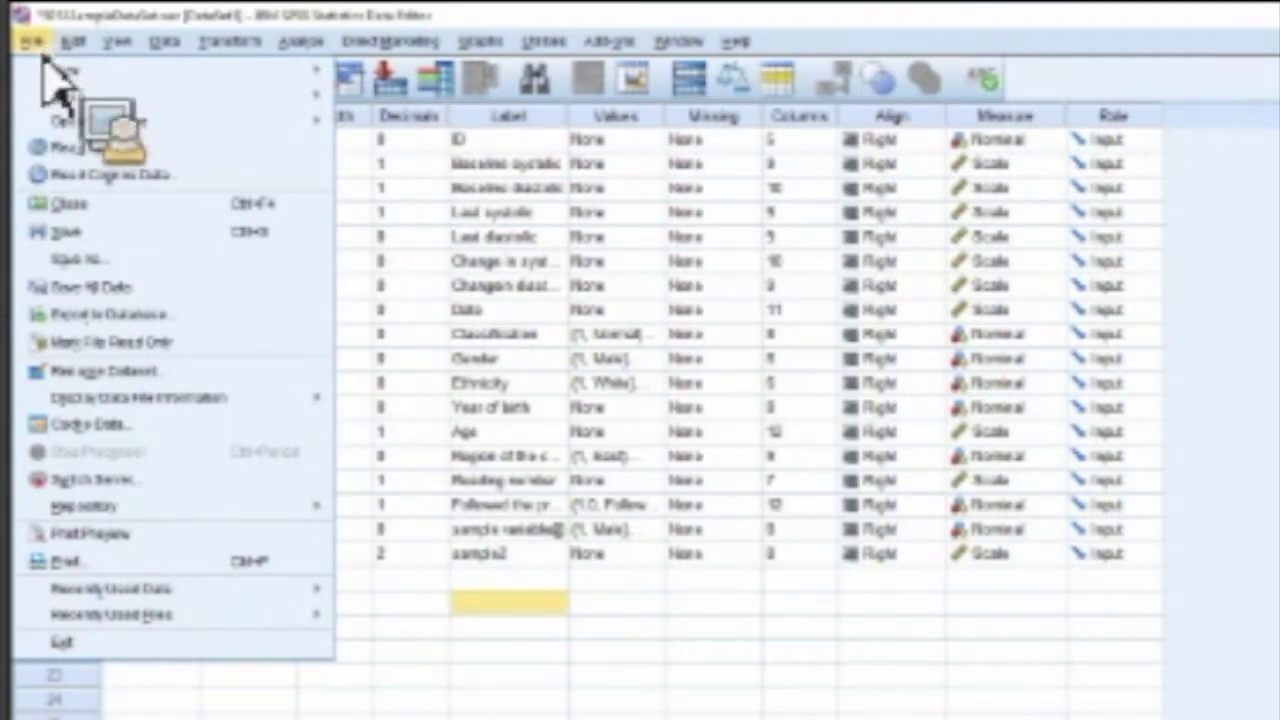
{"action": "mouse_move", "coordinate": [80, 100]}
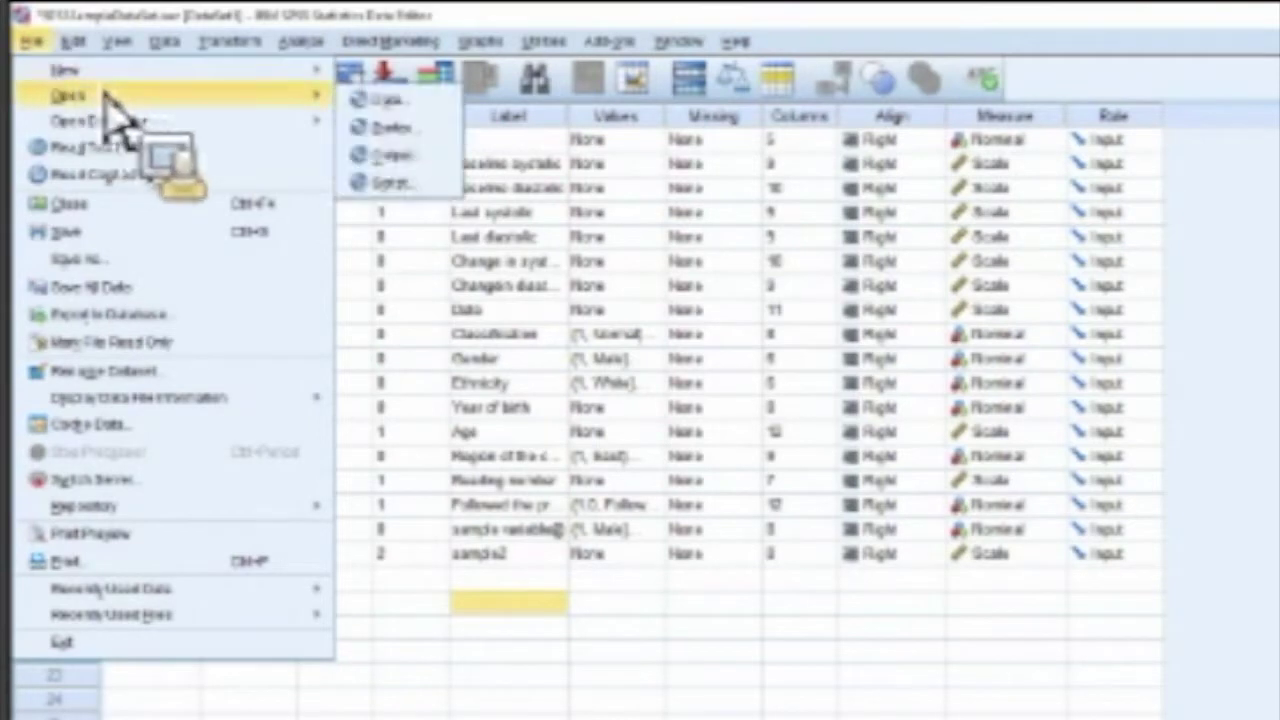
{"action": "mouse_move", "coordinate": [116, 80]}
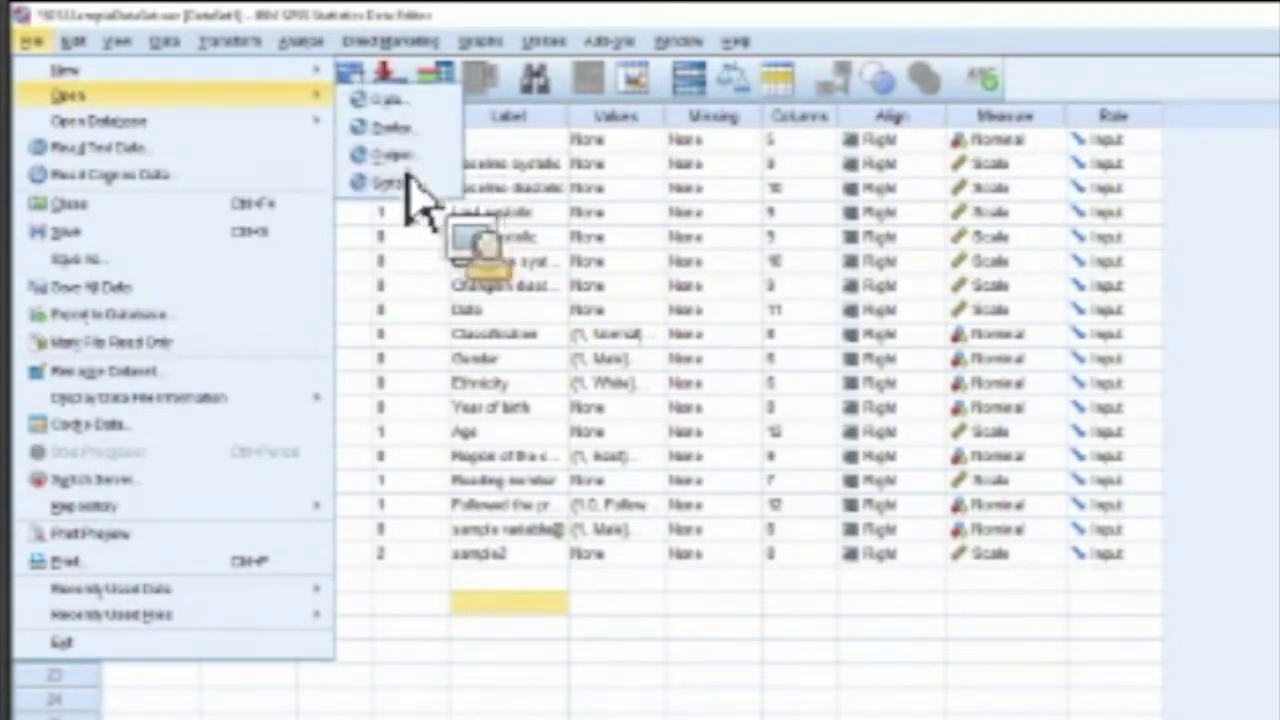
Add Baseline systolic and Baseline diastolic to the Descriptives variable list.
{"action": "mouse_move", "coordinate": [310, 62]}
{"action": "mouse_move", "coordinate": [400, 97]}
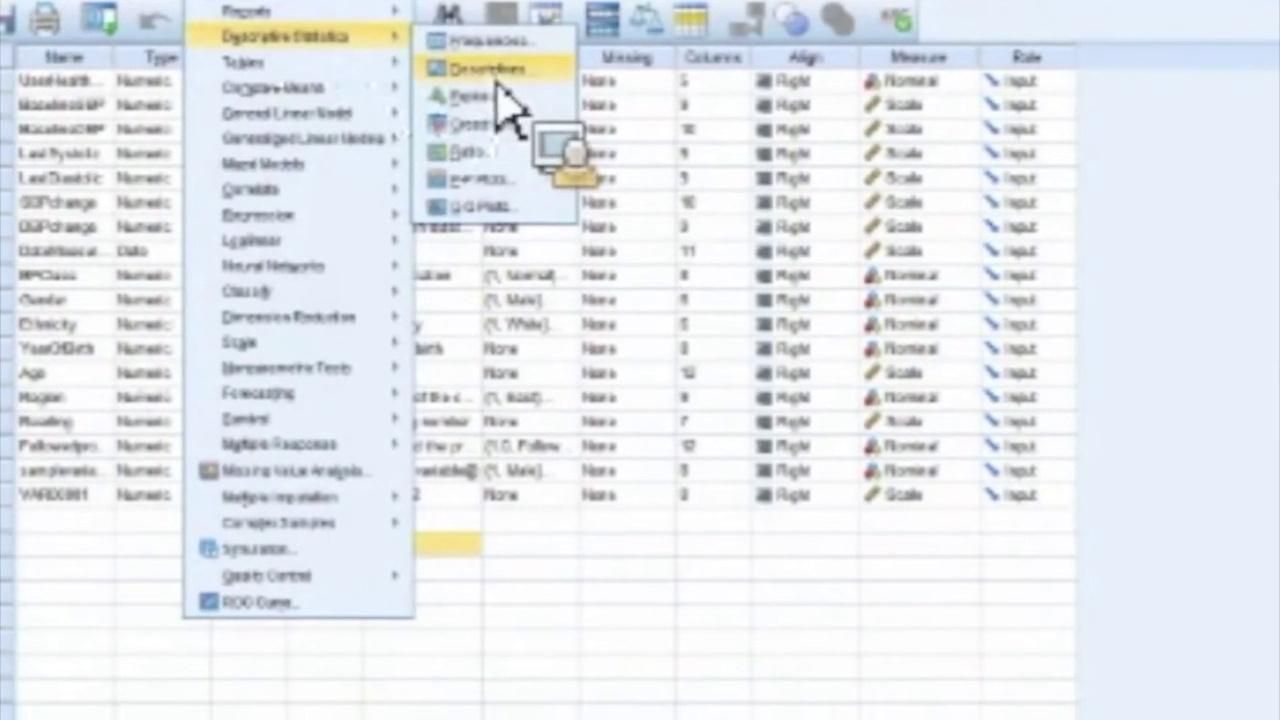
{"action": "left_click", "coordinate": [496, 80]}
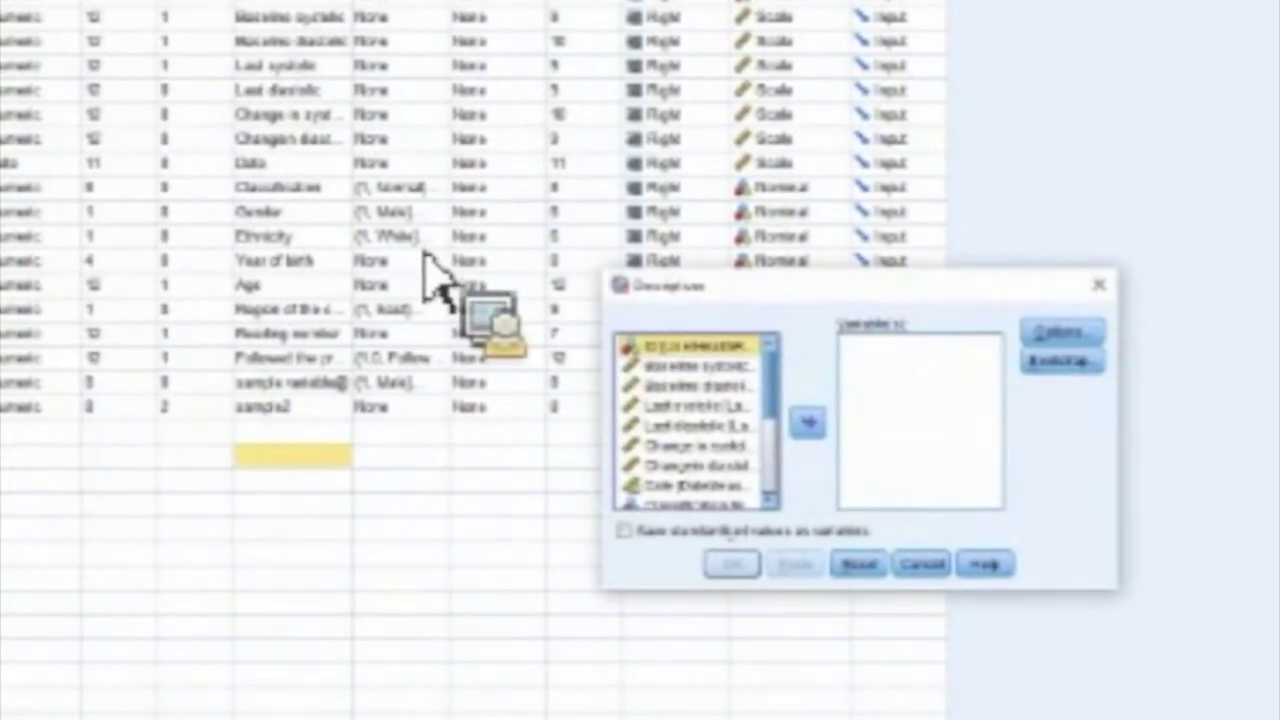
{"action": "left_click_drag", "start_coordinate": [705, 366], "coordinate": [894, 400]}
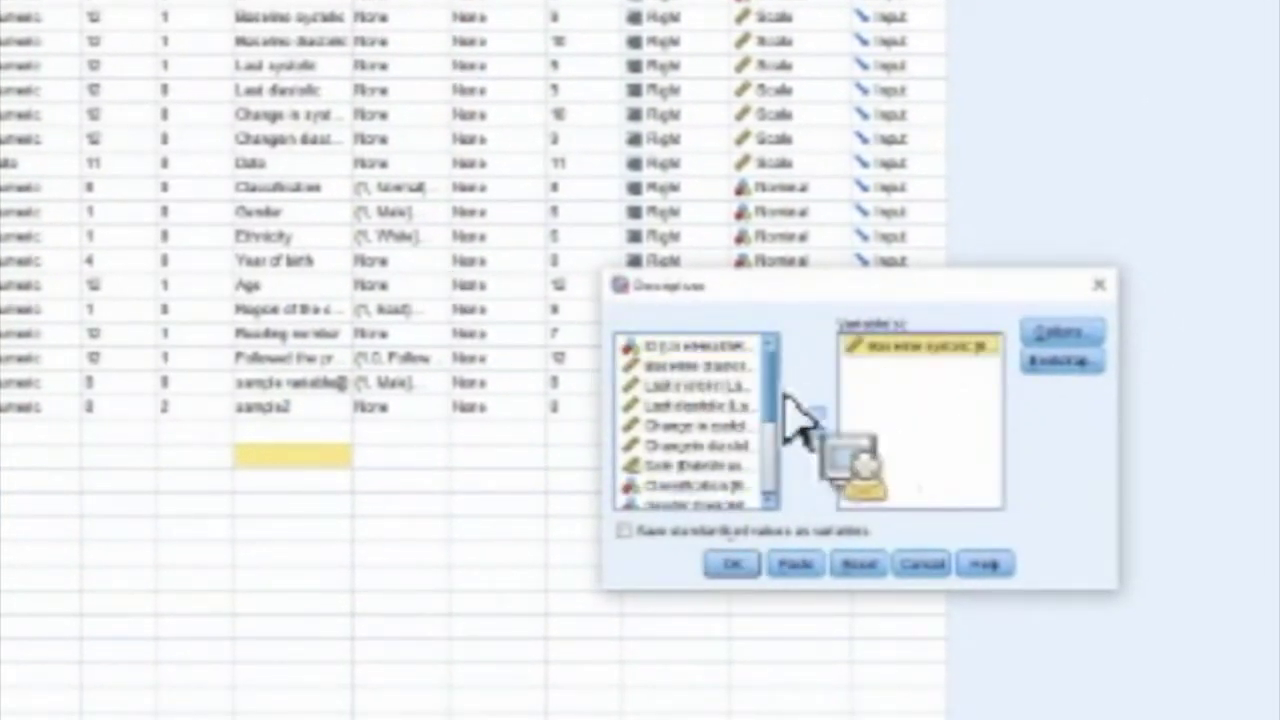
{"action": "left_click_drag", "start_coordinate": [715, 366], "coordinate": [920, 434]}
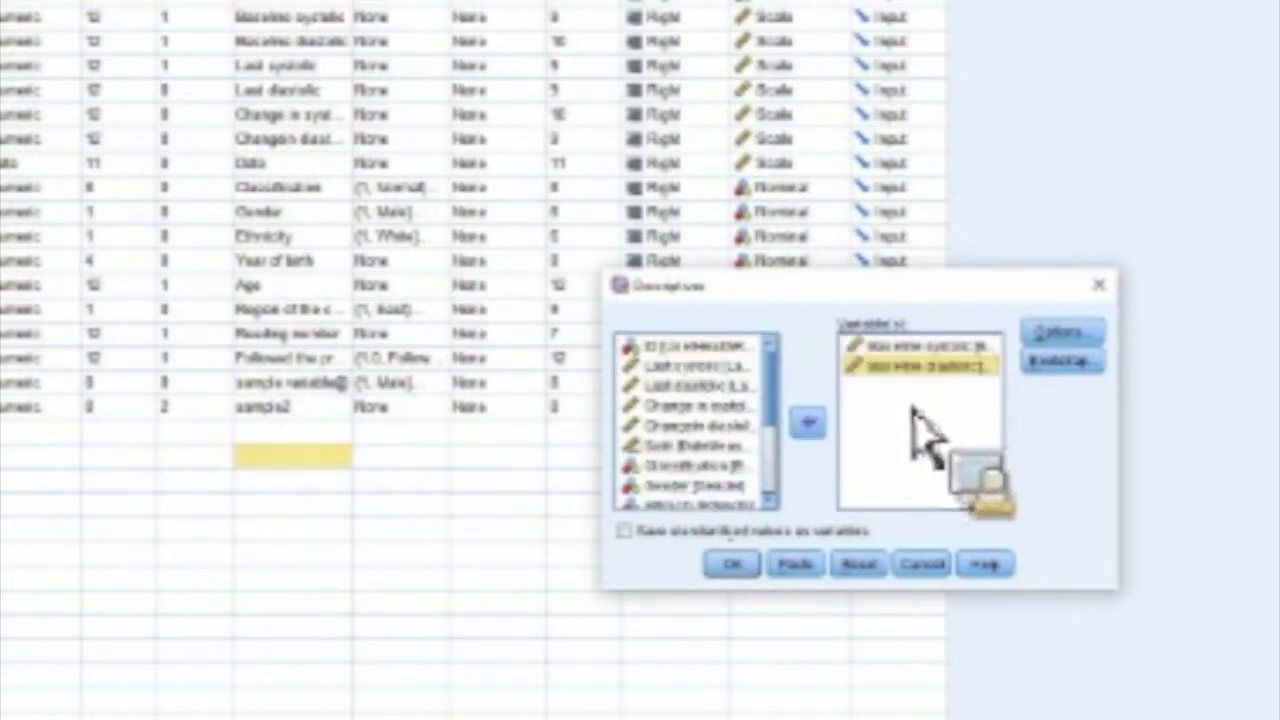
Accept the Descriptives options, run the analysis, and select the Descriptive Statistics output table.
{"action": "left_click", "coordinate": [1064, 333]}
{"action": "left_click", "coordinate": [788, 624]}
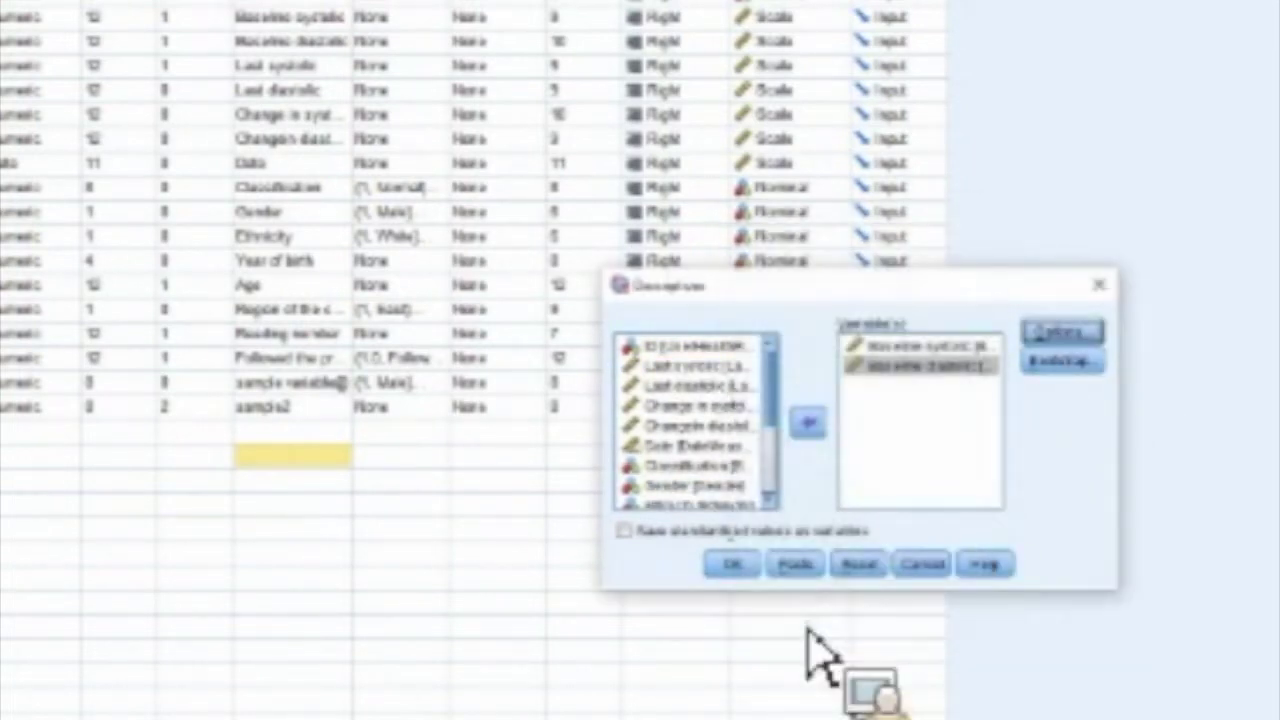
{"action": "left_click", "coordinate": [726, 563]}
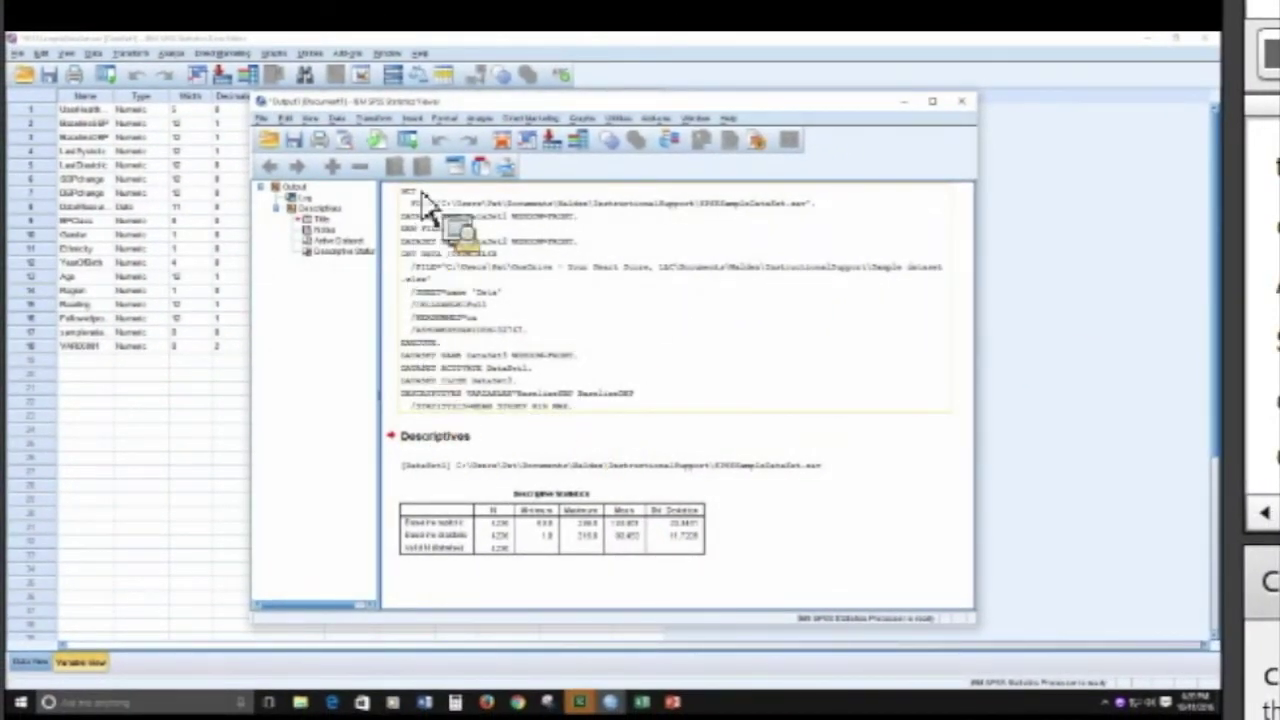
{"action": "left_click", "coordinate": [457, 408]}
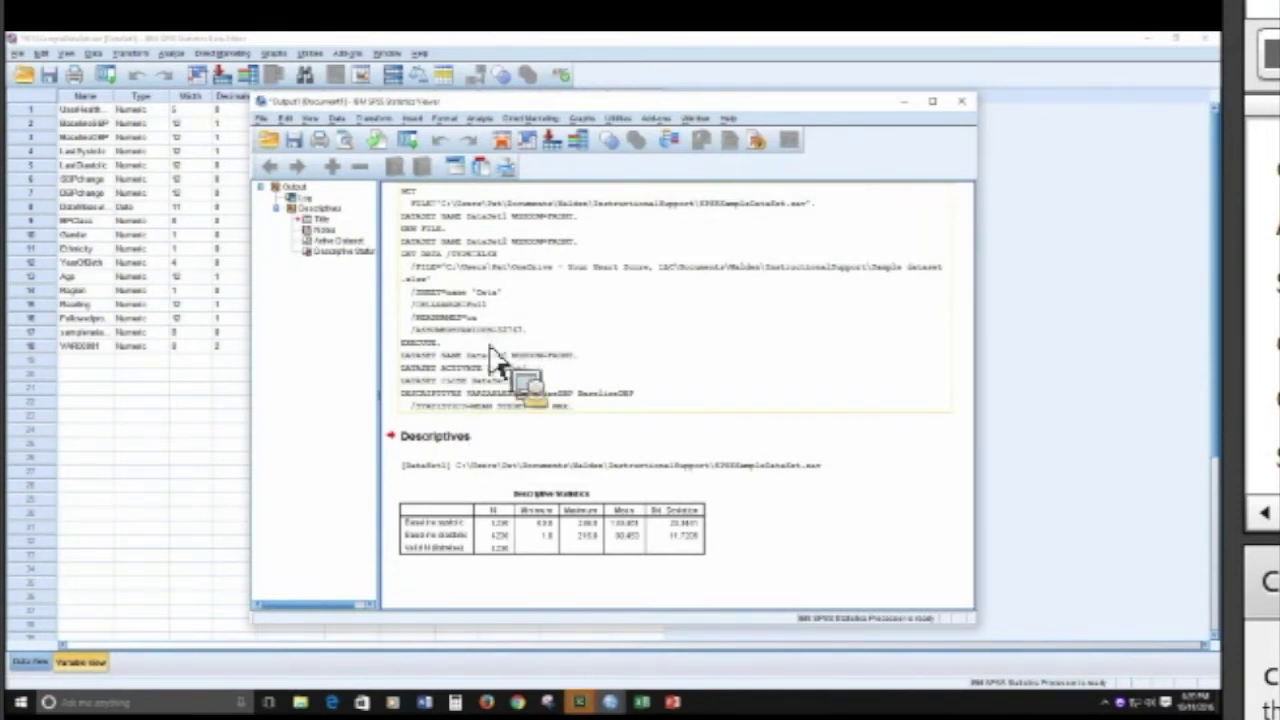
{"action": "left_click", "coordinate": [485, 545]}
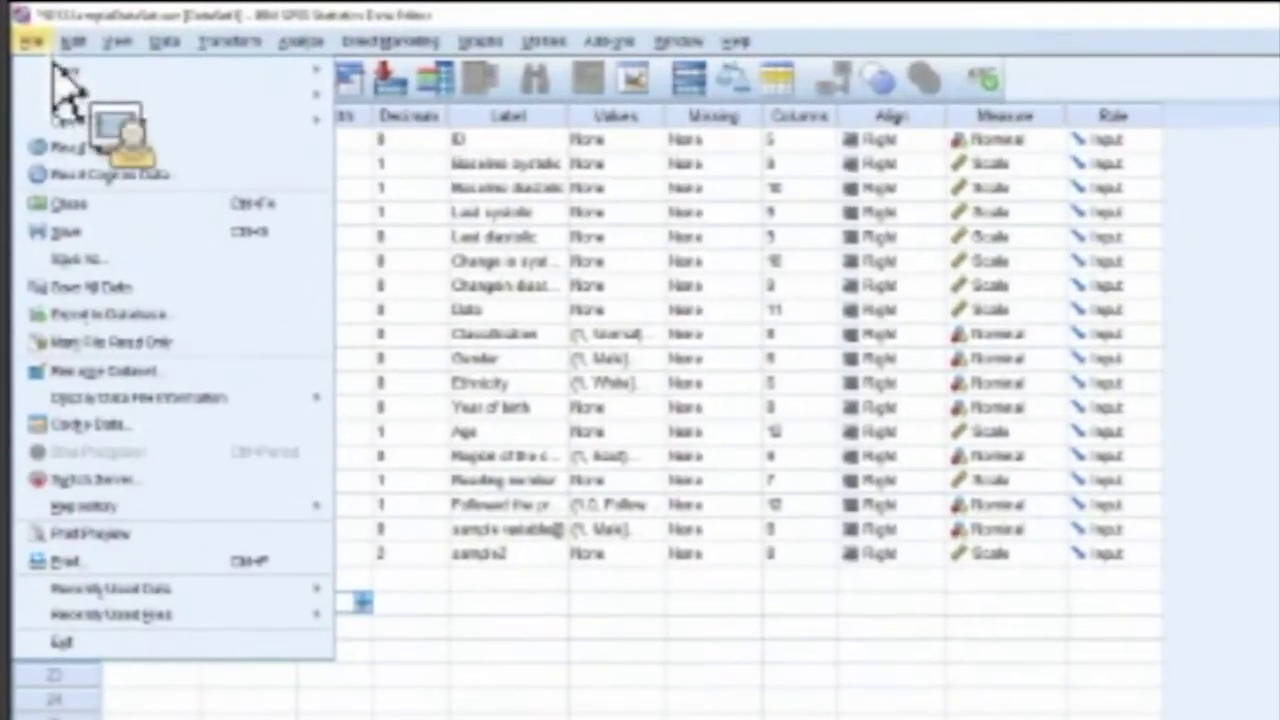
Browse the File menu's Open Database, Recently Used Data and Recently Used Files entries.
{"action": "mouse_move", "coordinate": [72, 106]}
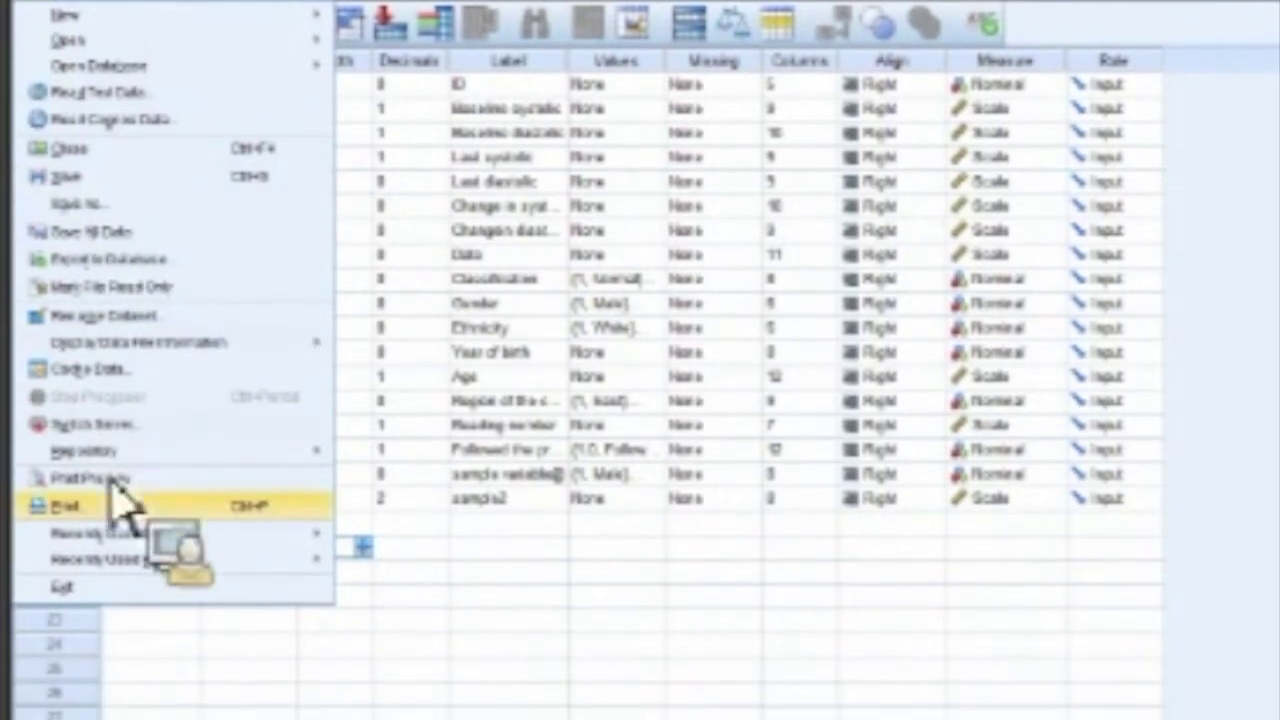
{"action": "mouse_move", "coordinate": [60, 590]}
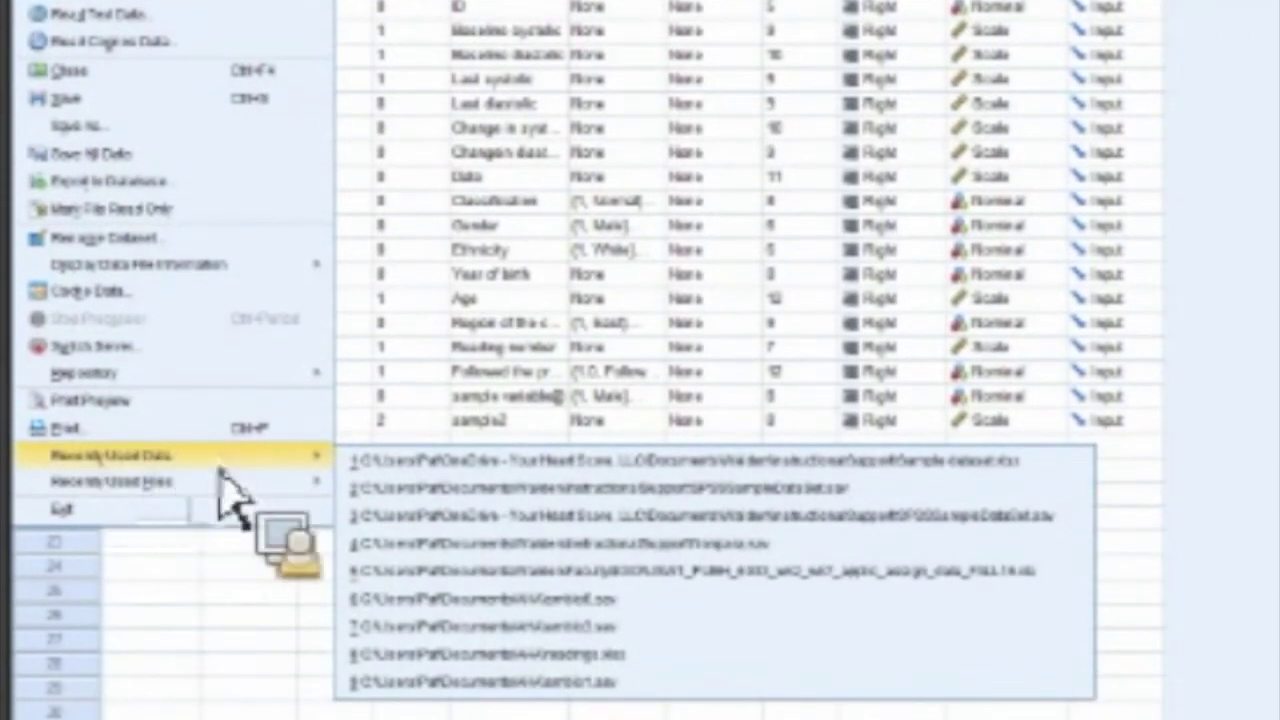
{"action": "mouse_move", "coordinate": [320, 482]}
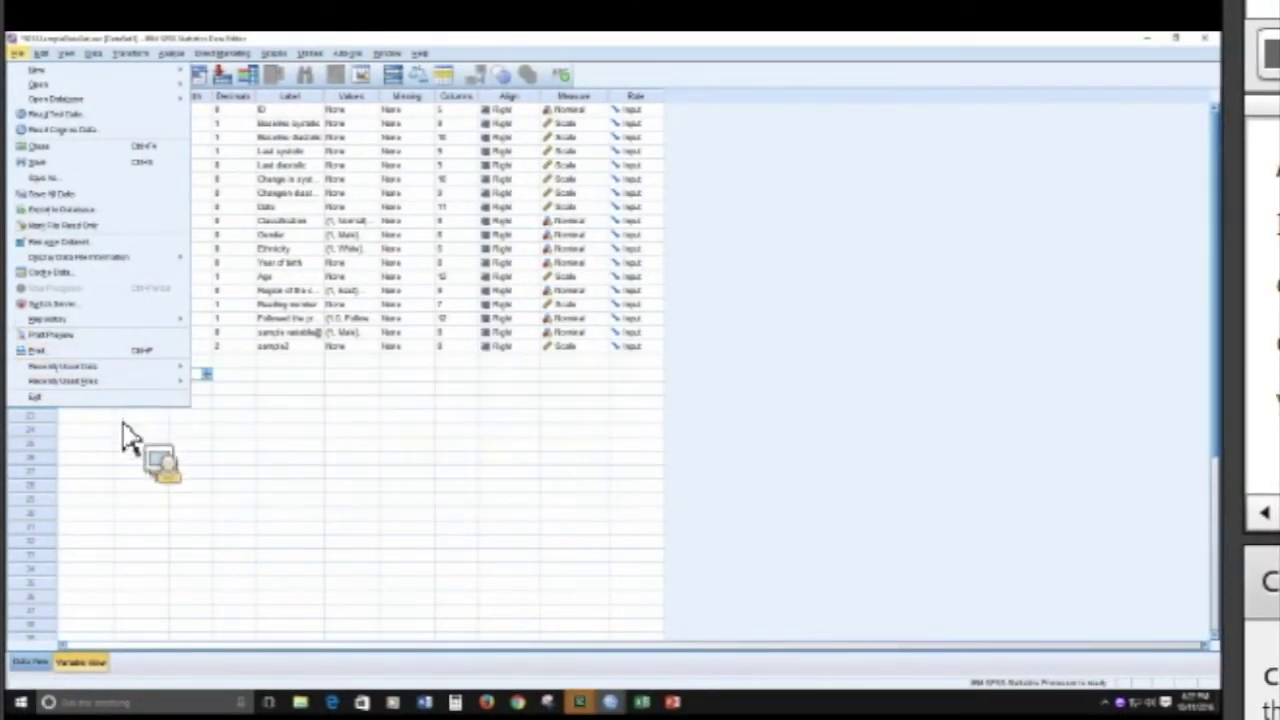
Insert a new empty variable at row 19 and select its name cell.
{"action": "left_click", "coordinate": [41, 53]}
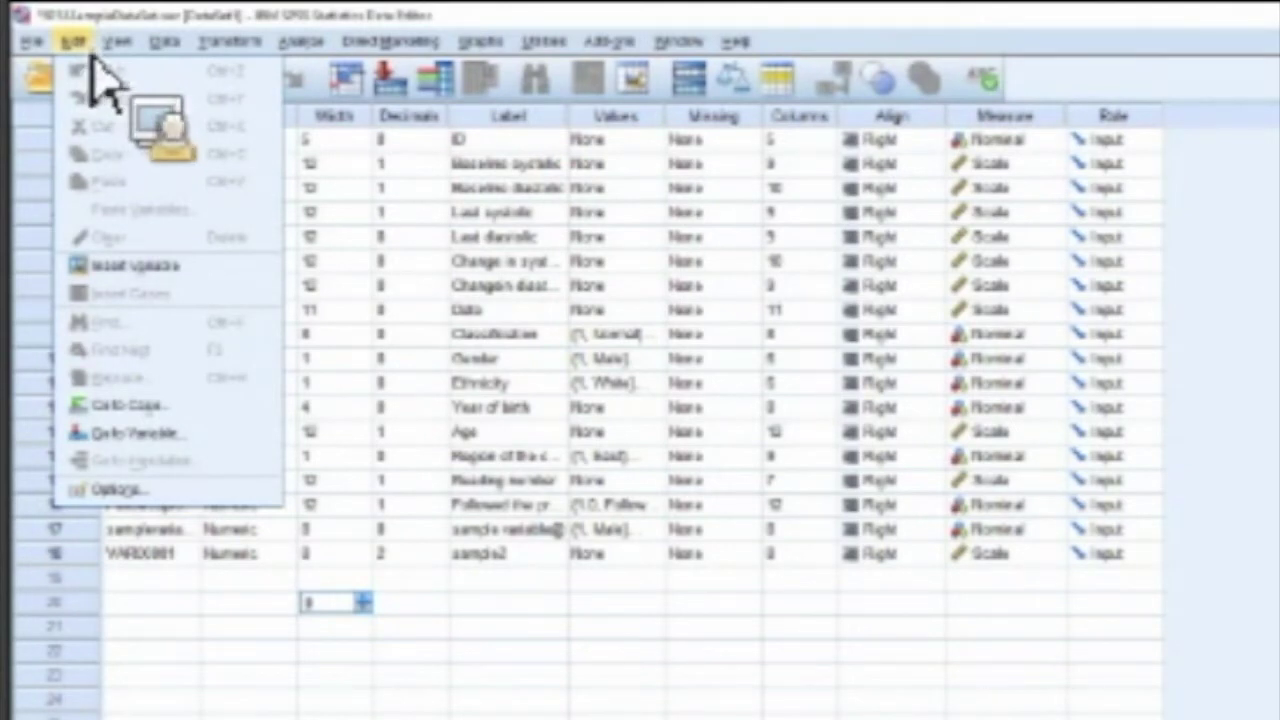
{"action": "left_click", "coordinate": [130, 265]}
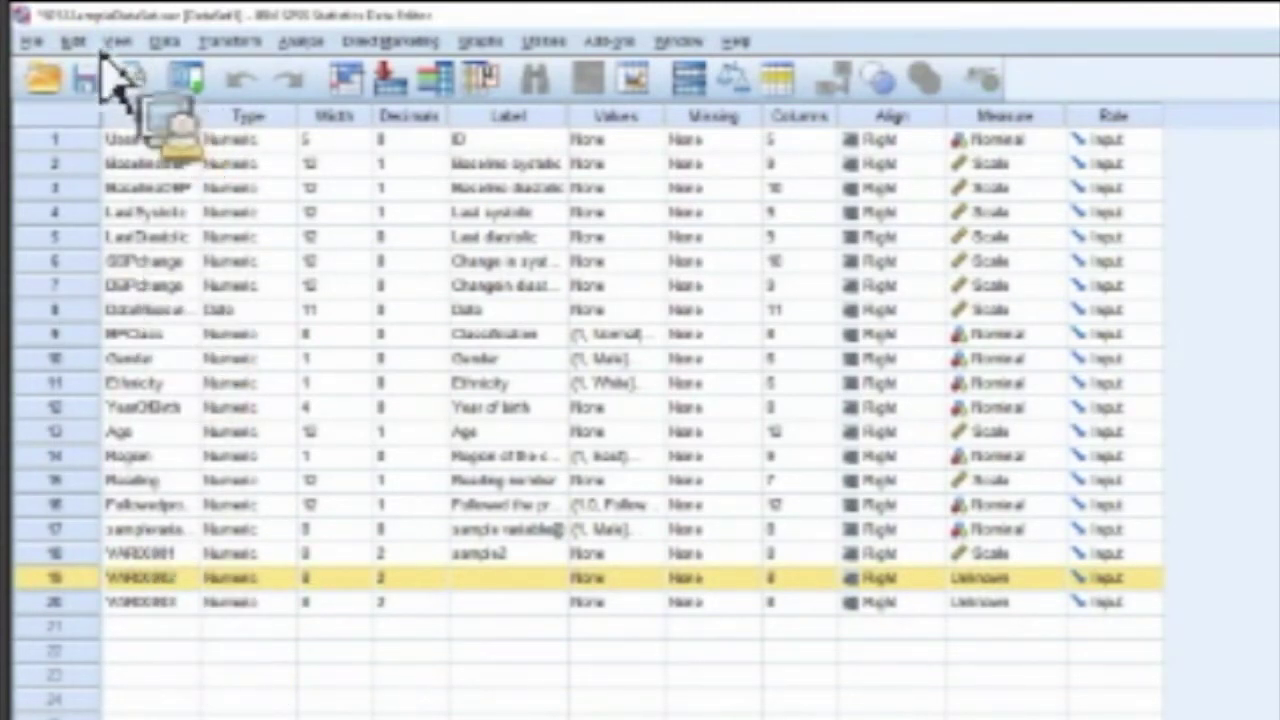
{"action": "left_click", "coordinate": [73, 41]}
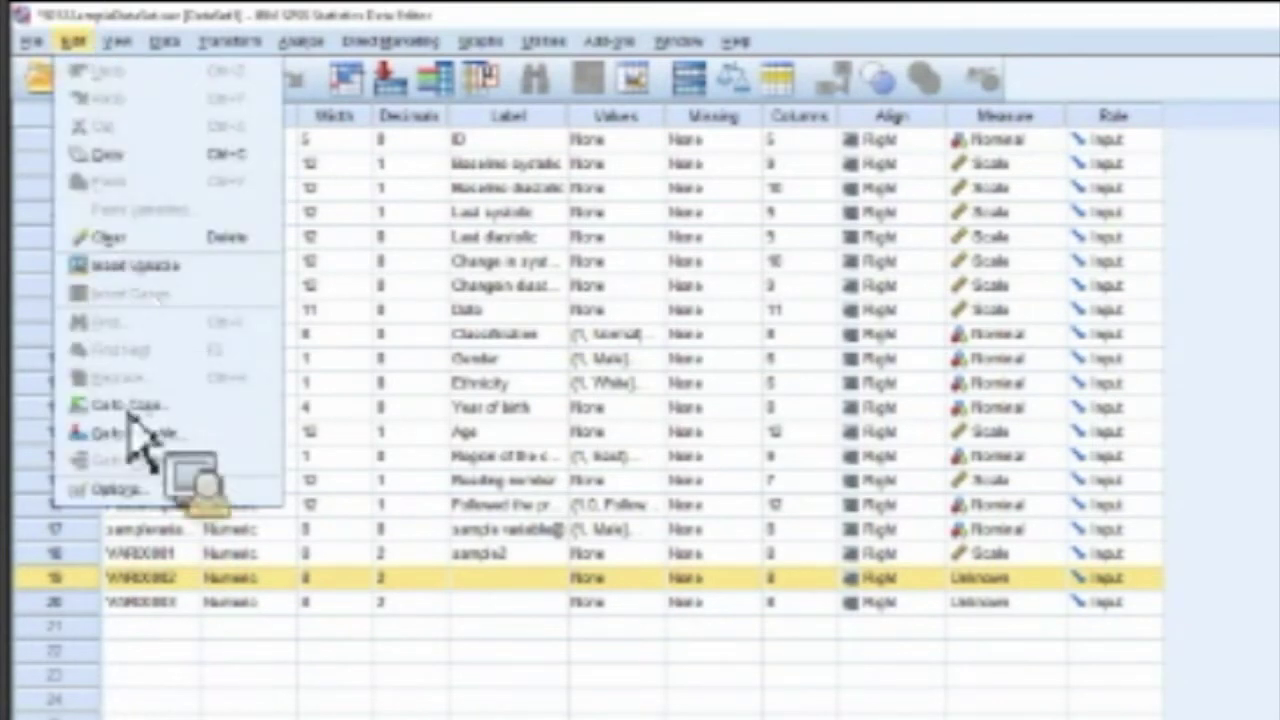
{"action": "left_click", "coordinate": [140, 578]}
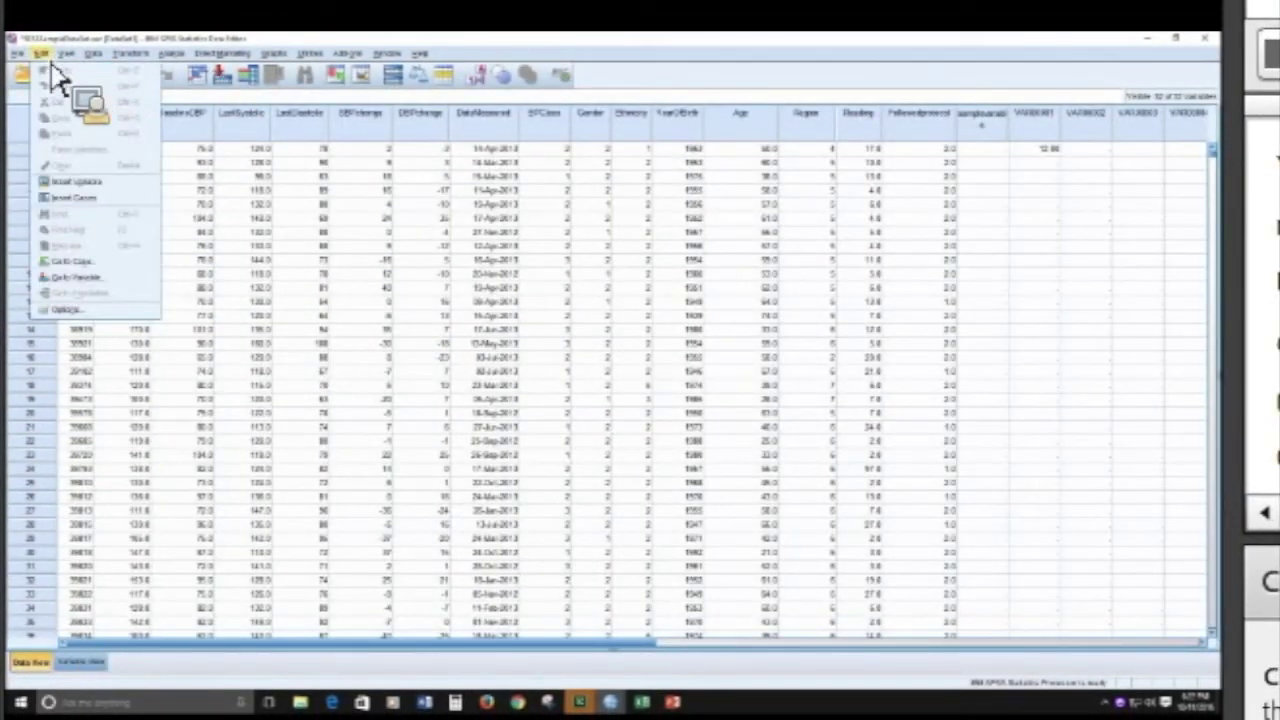
Use Go To to jump to the DBPchange column, then to the entered case number.
{"action": "left_click_drag", "start_coordinate": [54, 70], "coordinate": [51, 63]}
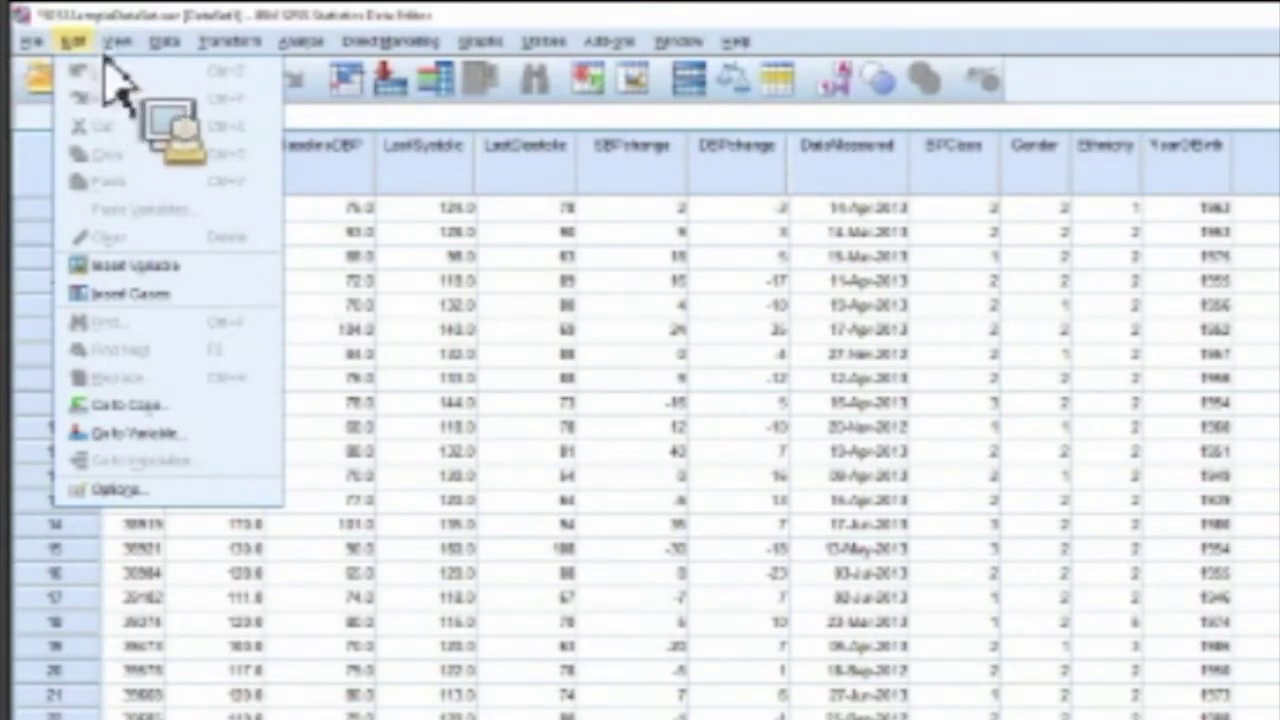
{"action": "mouse_move", "coordinate": [117, 41]}
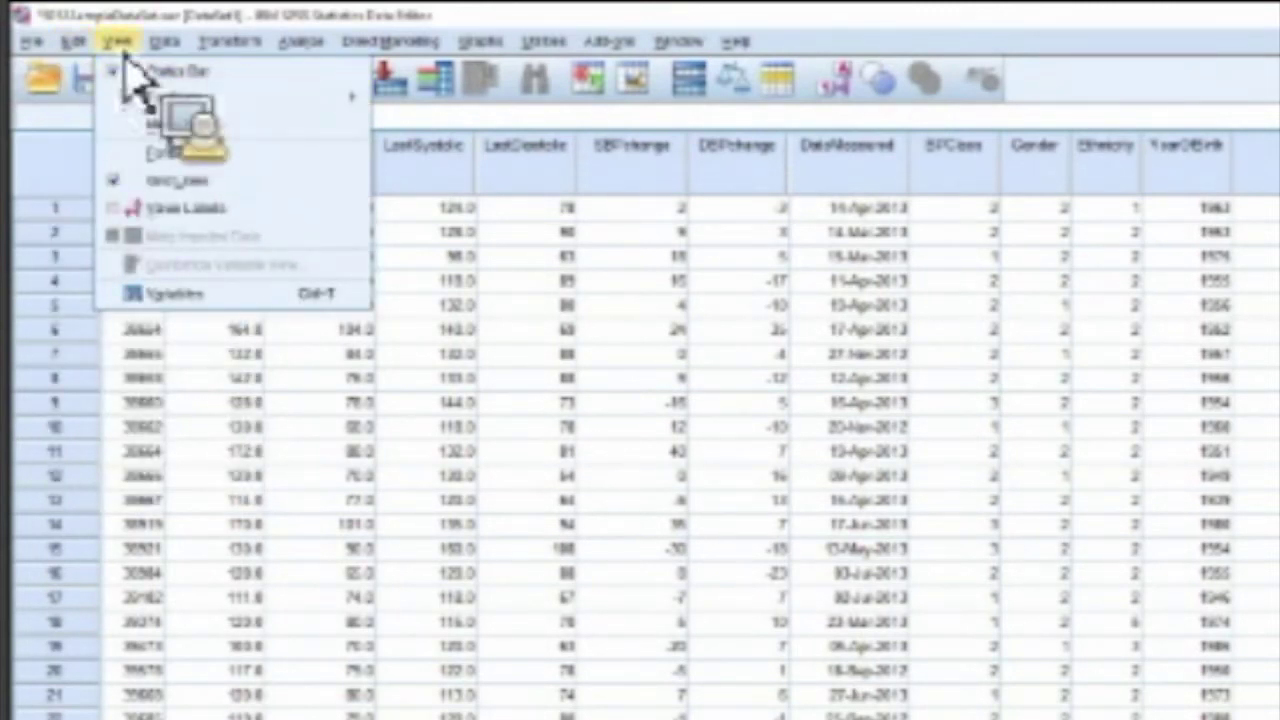
{"action": "mouse_move", "coordinate": [73, 41]}
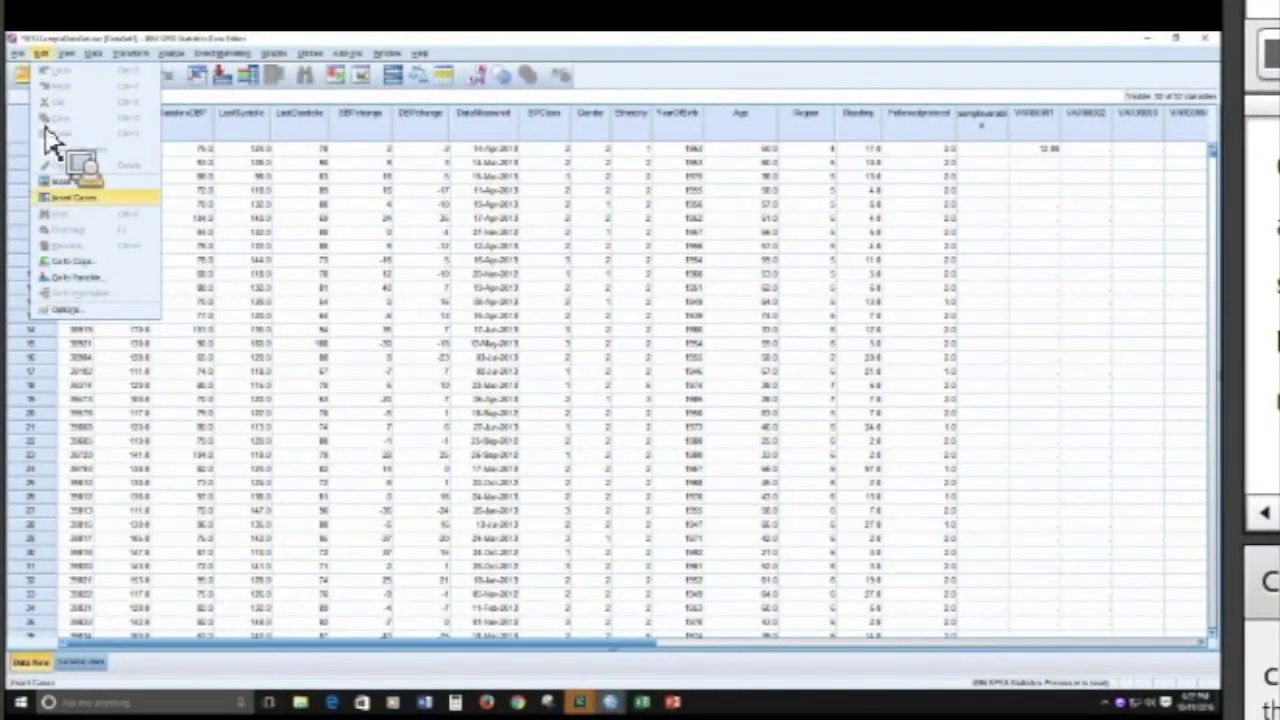
{"action": "left_click", "coordinate": [77, 279]}
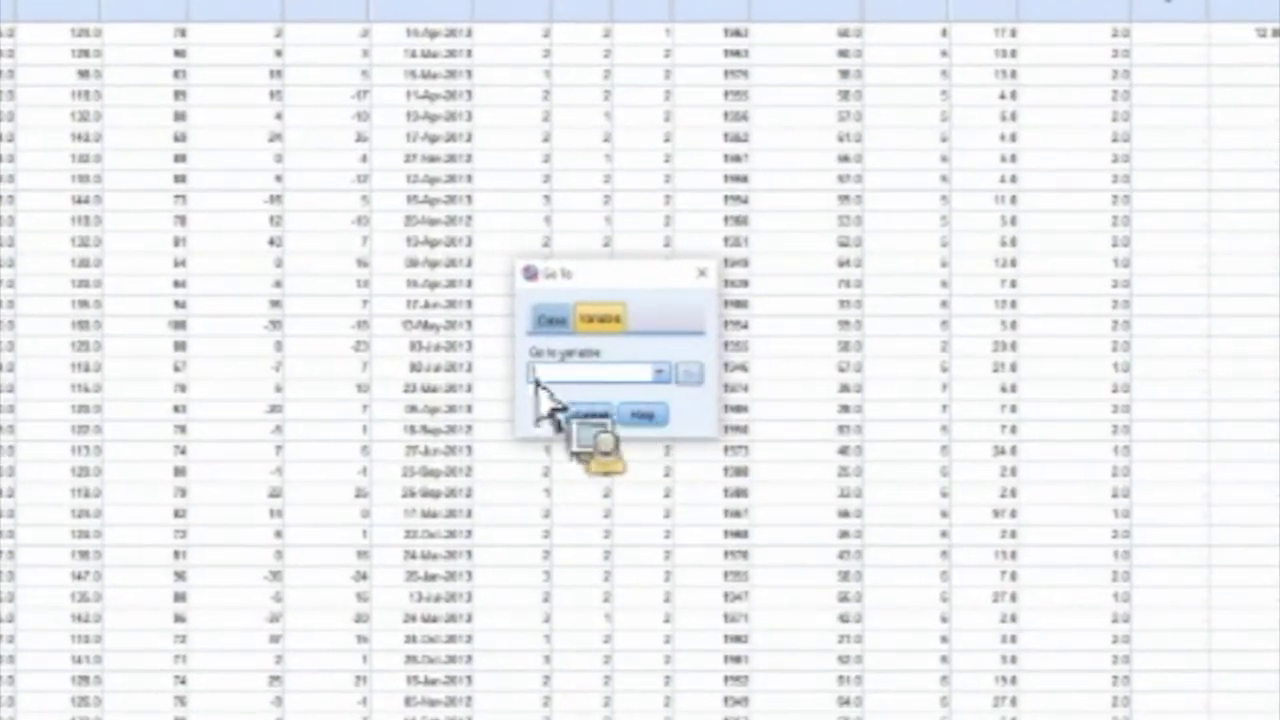
{"action": "left_click", "coordinate": [661, 373]}
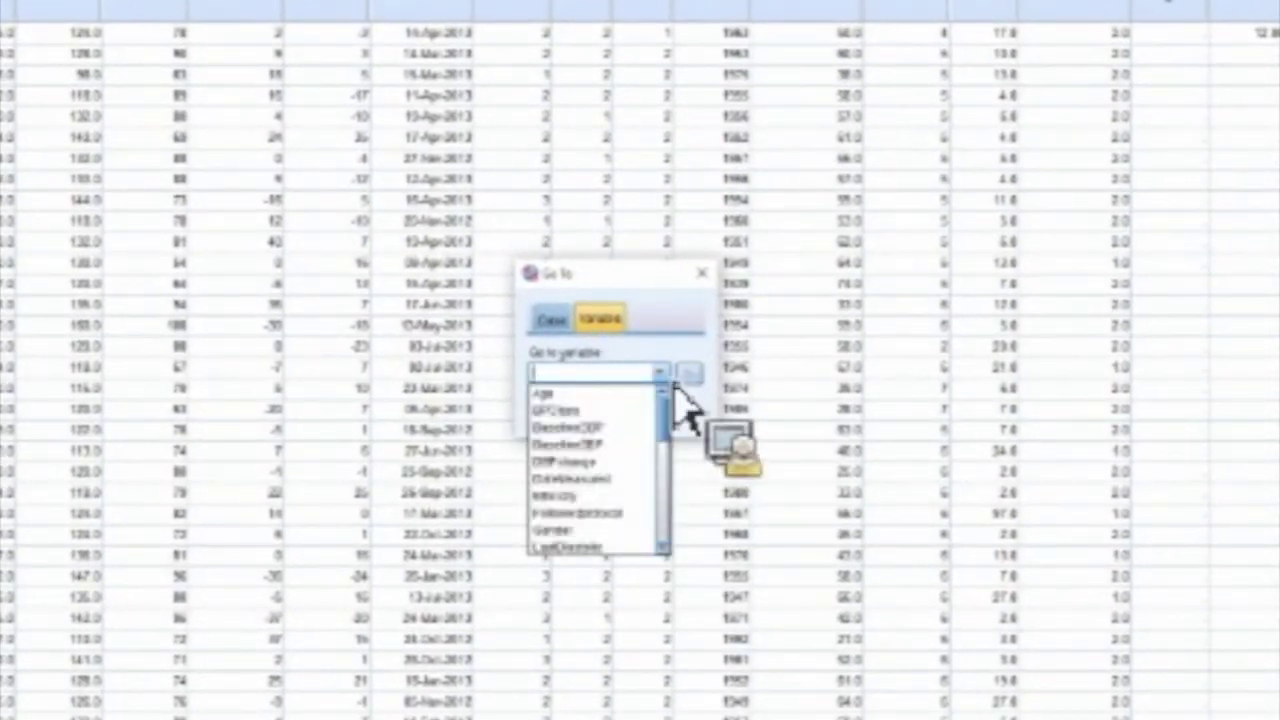
{"action": "left_click", "coordinate": [620, 490]}
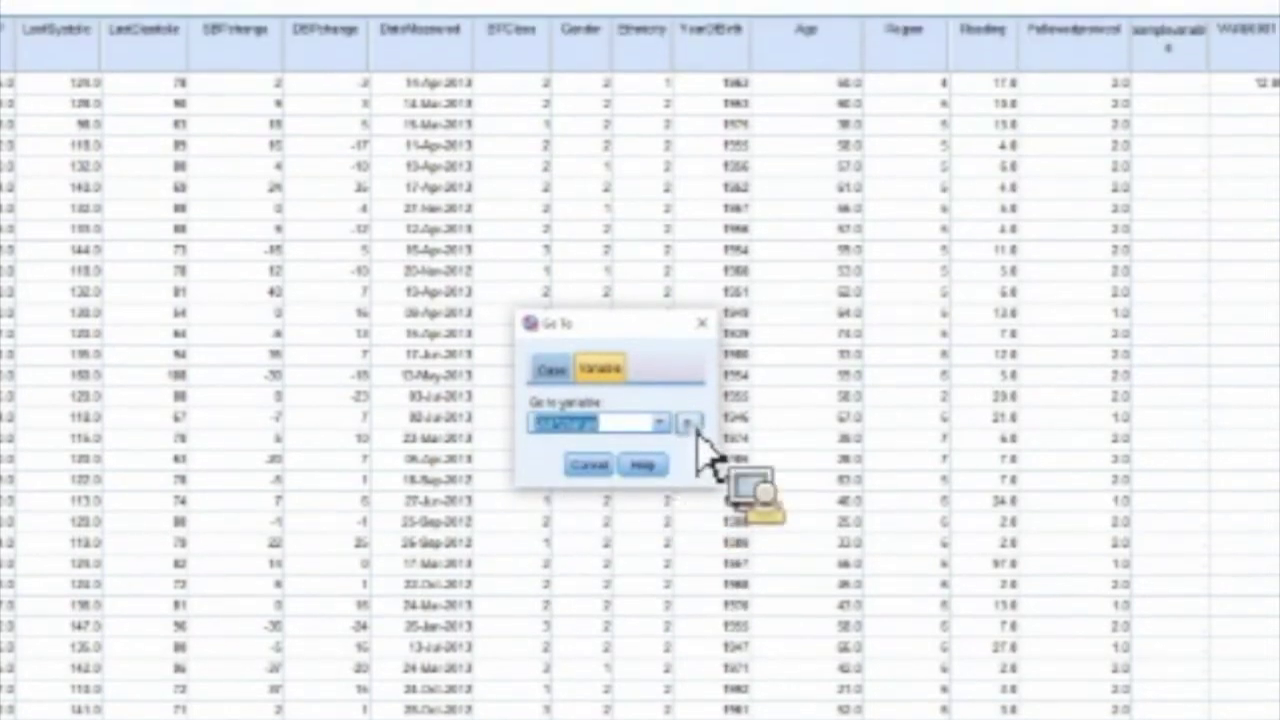
{"action": "key", "text": "Return"}
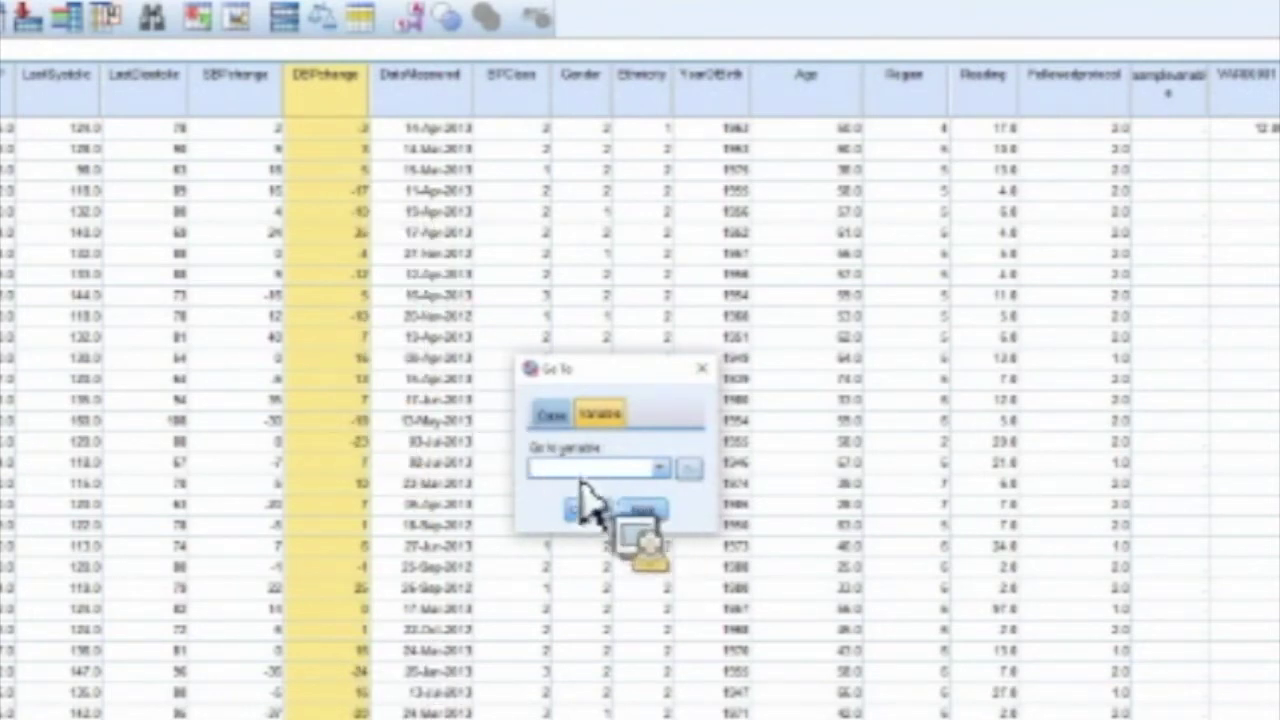
{"action": "left_click", "coordinate": [556, 414]}
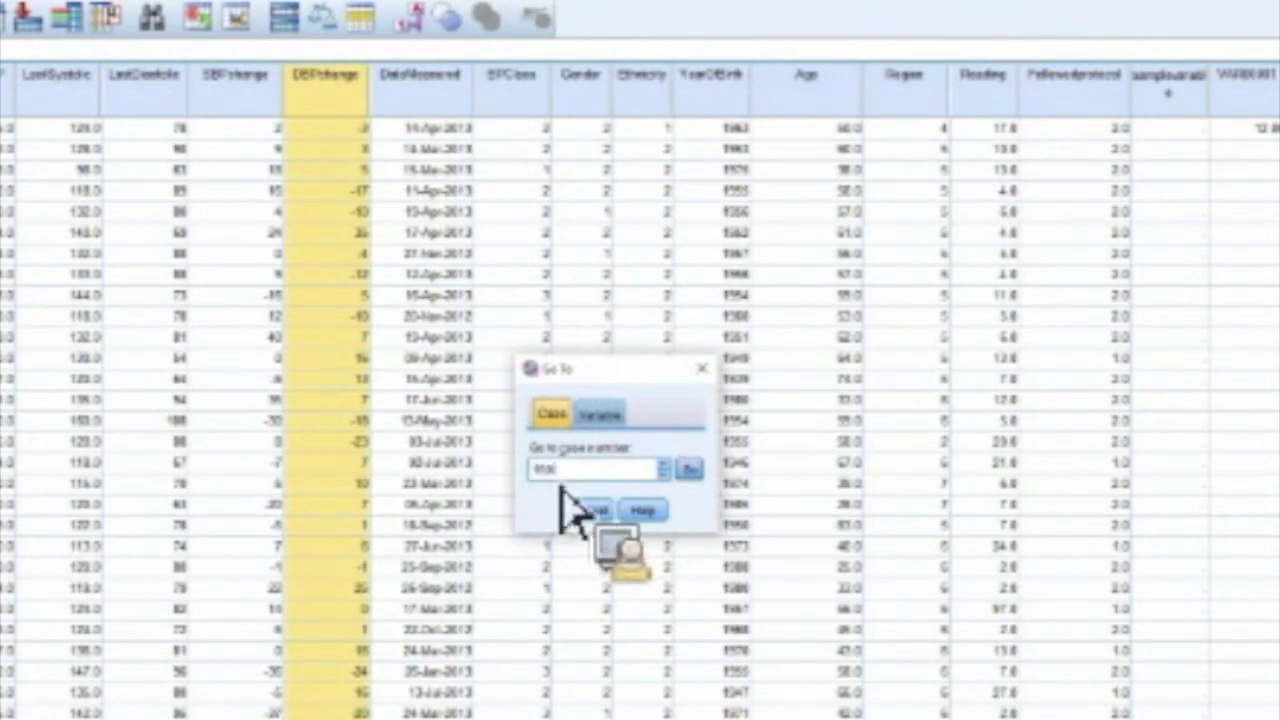
{"action": "left_click", "coordinate": [690, 470]}
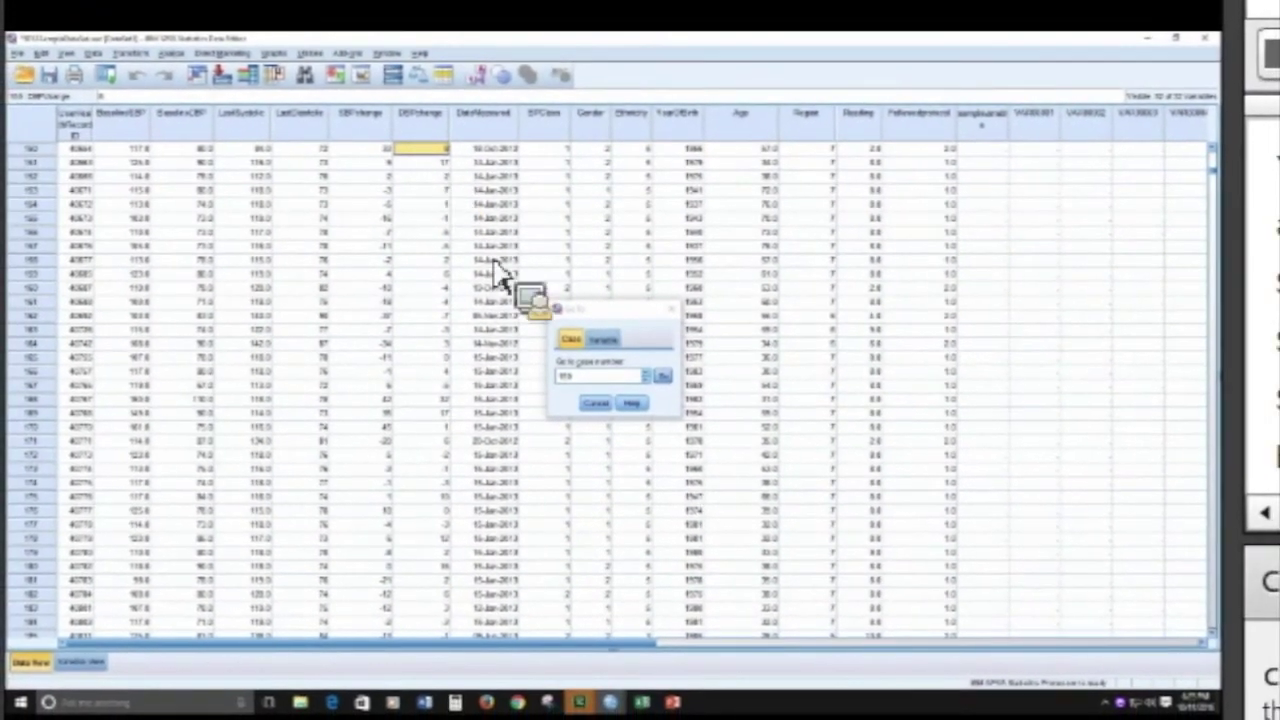
Hide the status bar, then turn it back on.
{"action": "left_click", "coordinate": [42, 53]}
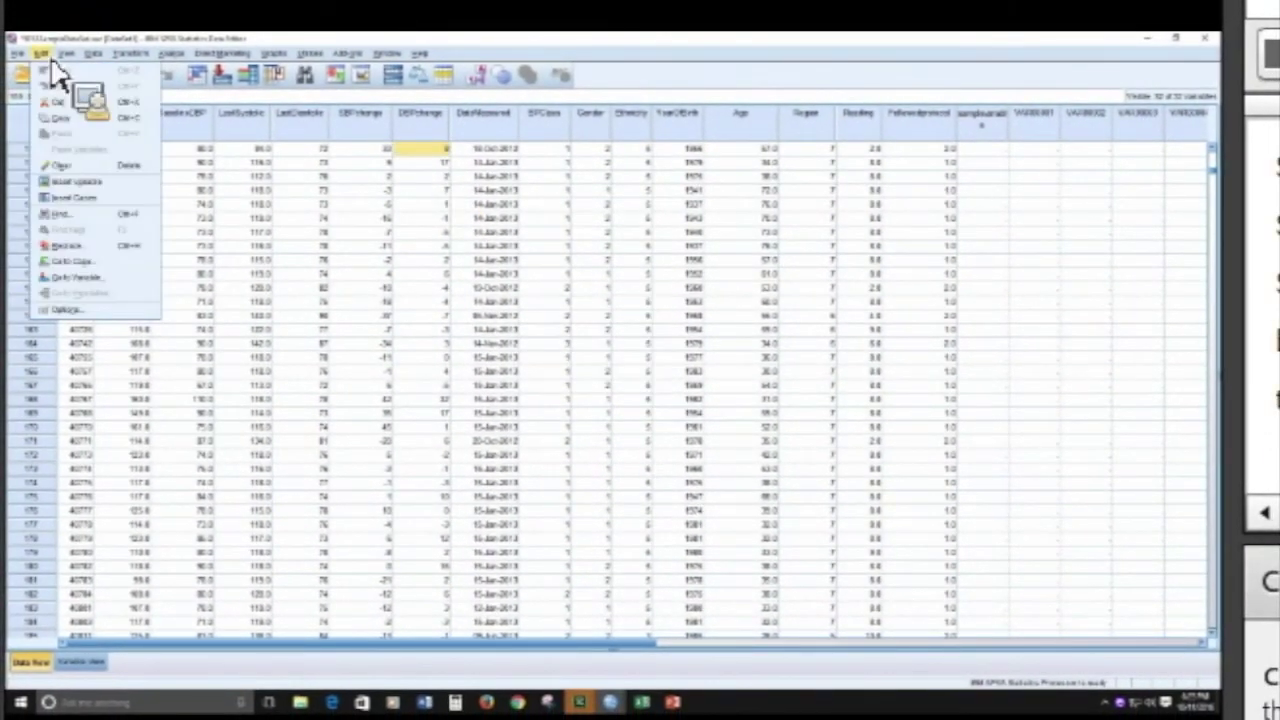
{"action": "mouse_move", "coordinate": [67, 57]}
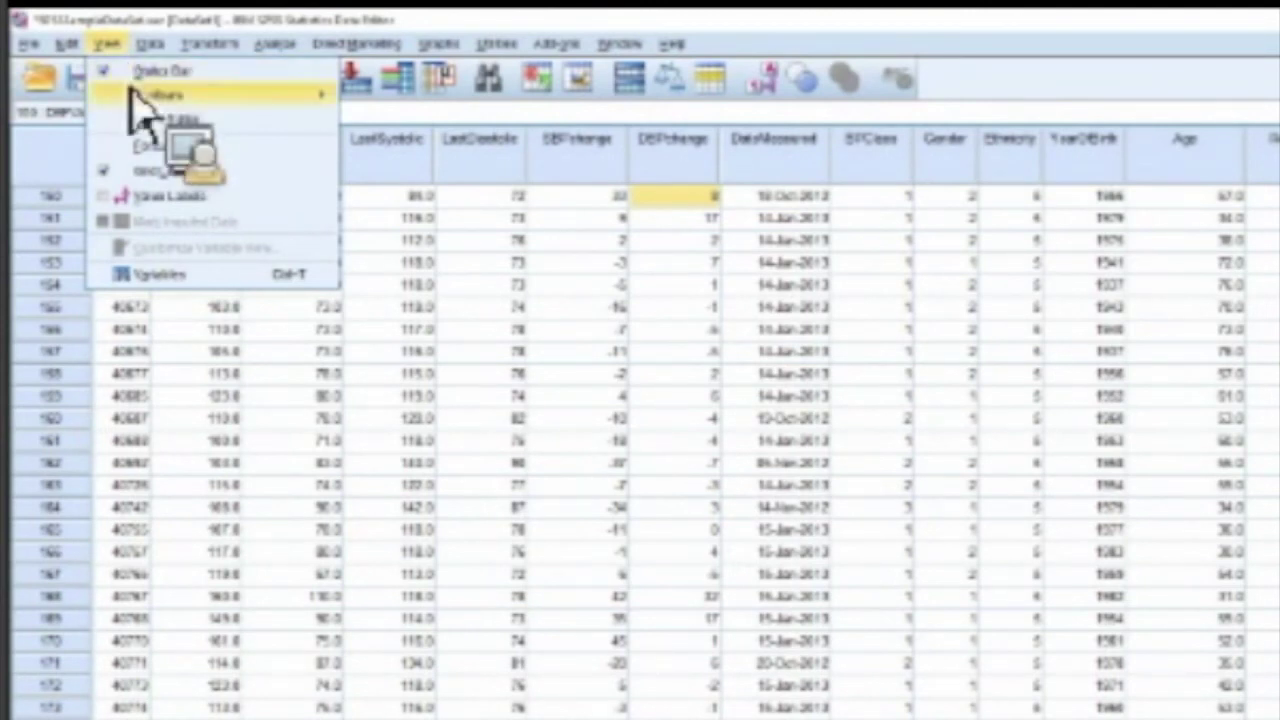
{"action": "left_click", "coordinate": [121, 78]}
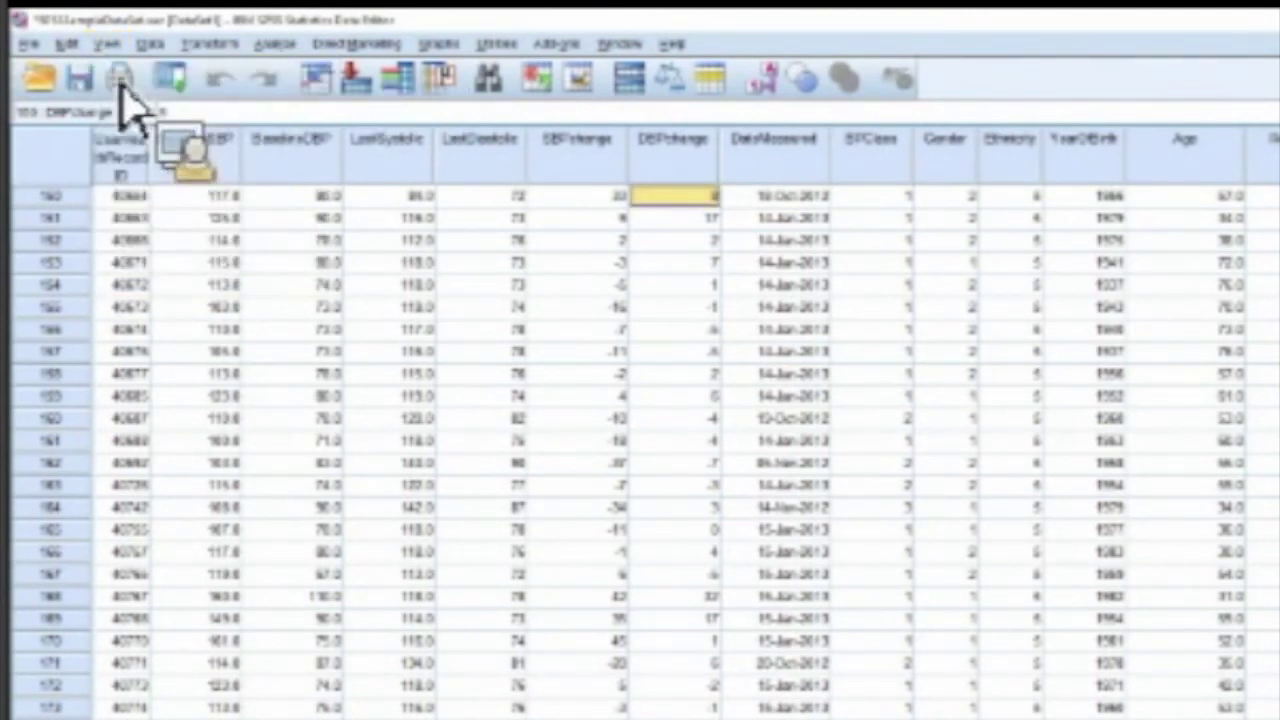
{"action": "left_click", "coordinate": [110, 45]}
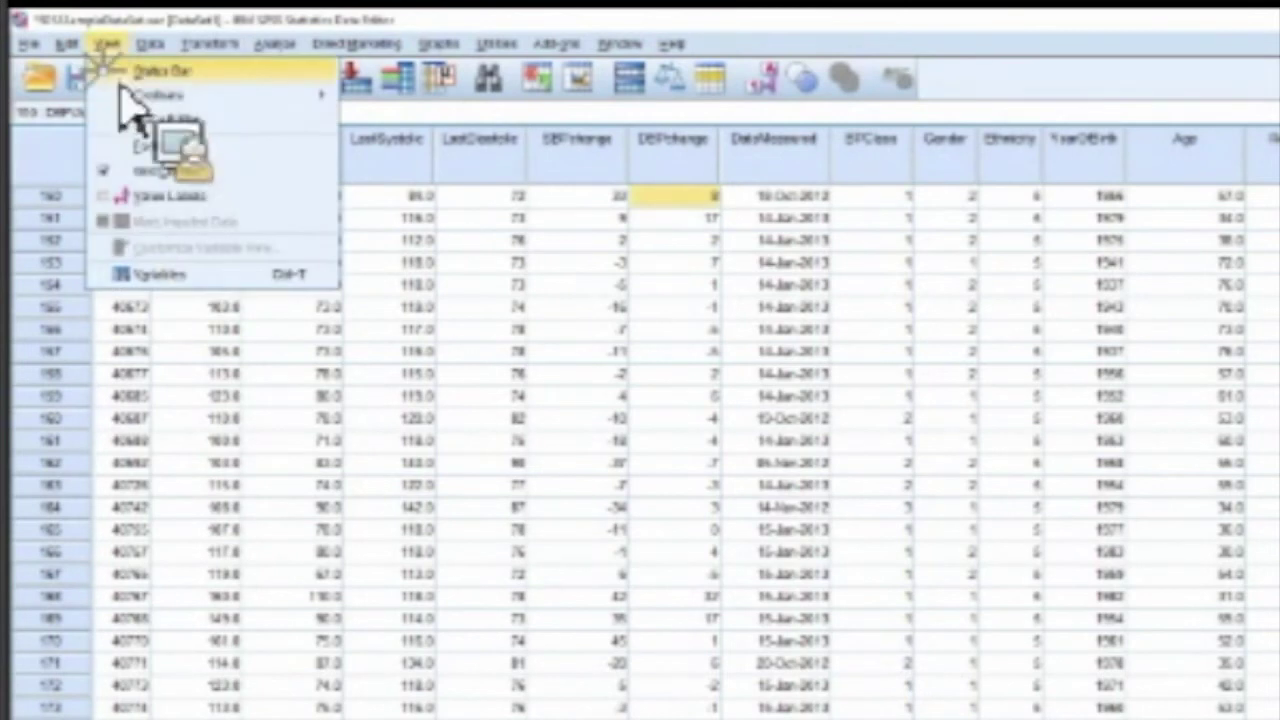
{"action": "left_click", "coordinate": [120, 80]}
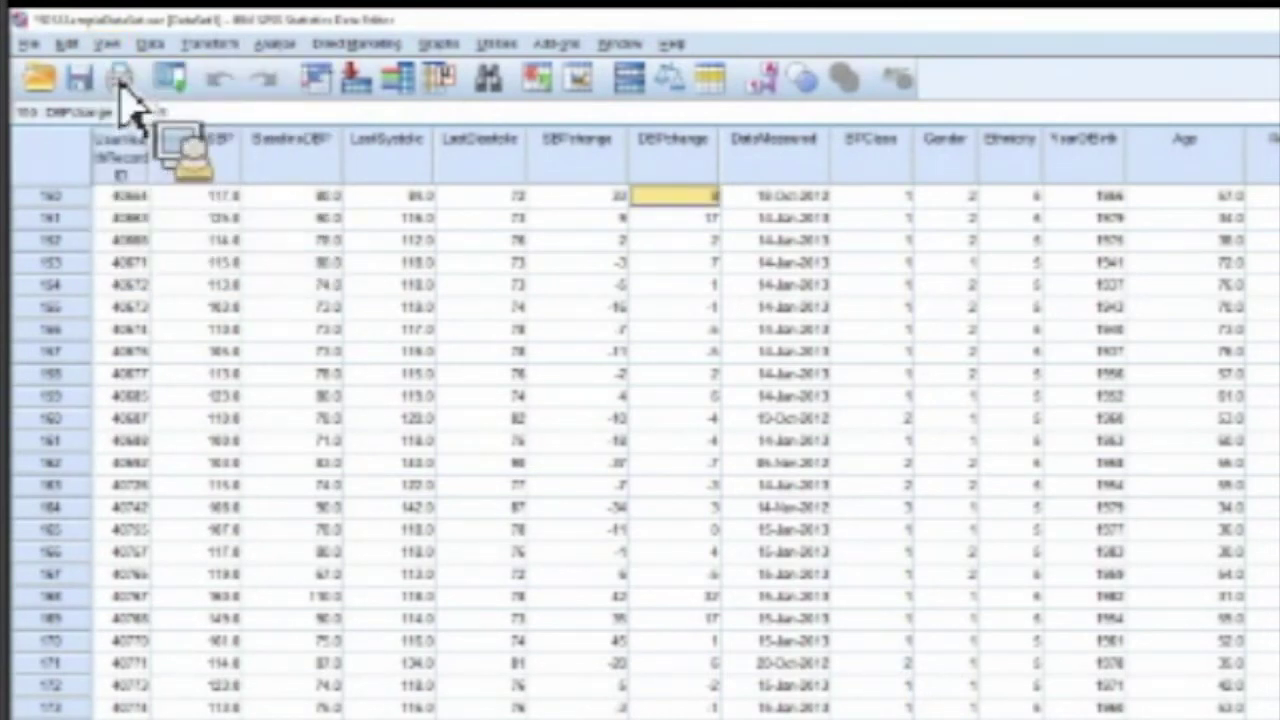
Hide the Data Editor toolbar, then restore it.
{"action": "left_click", "coordinate": [108, 44]}
{"action": "mouse_move", "coordinate": [168, 100]}
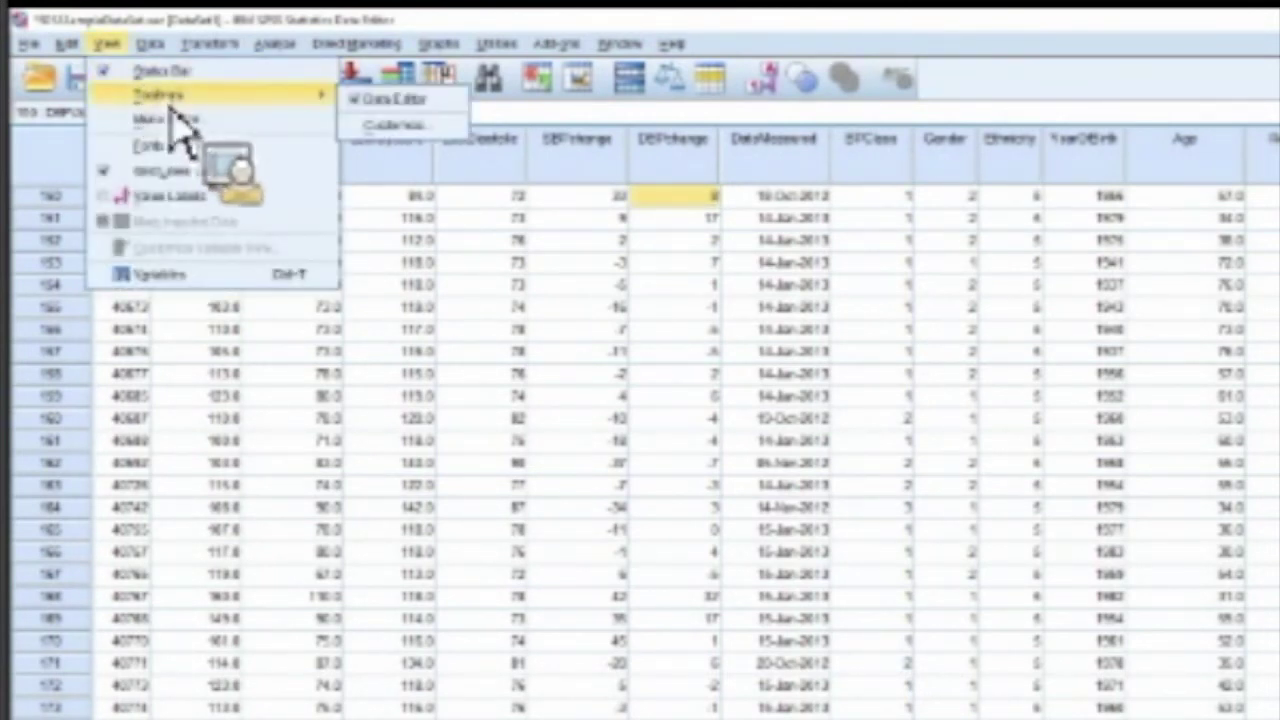
{"action": "left_click", "coordinate": [375, 100]}
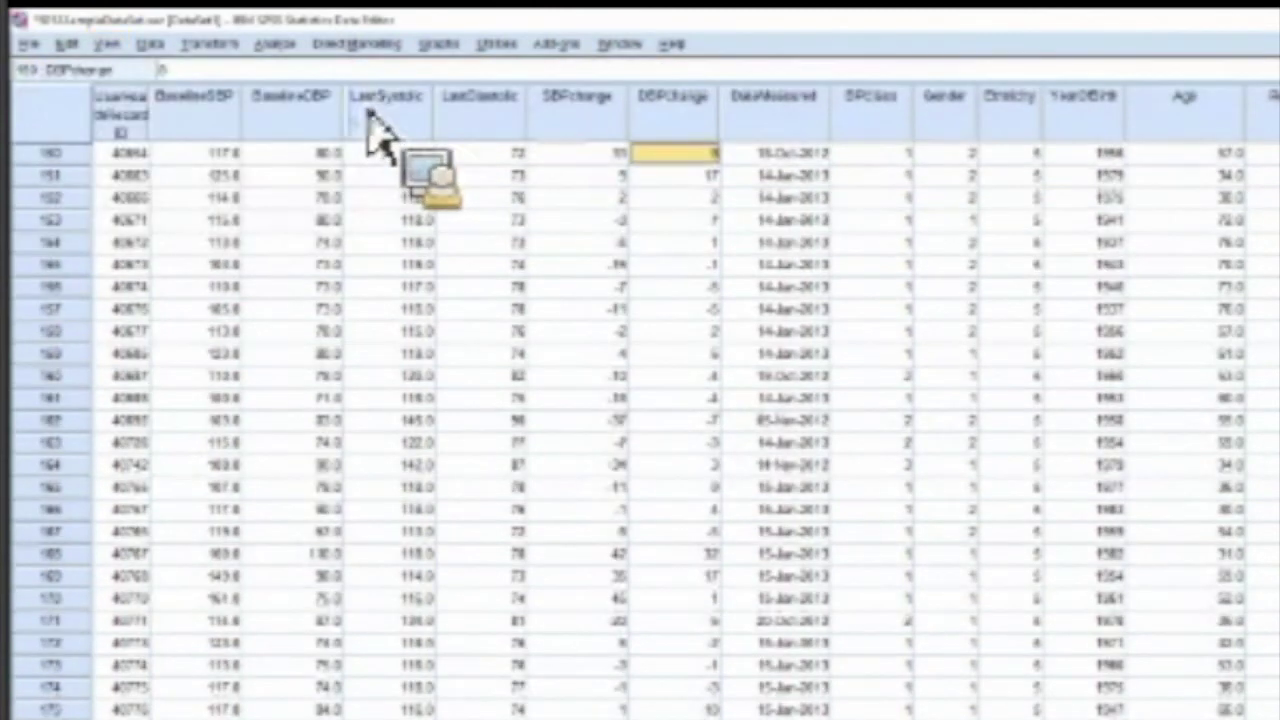
{"action": "left_click", "coordinate": [150, 44]}
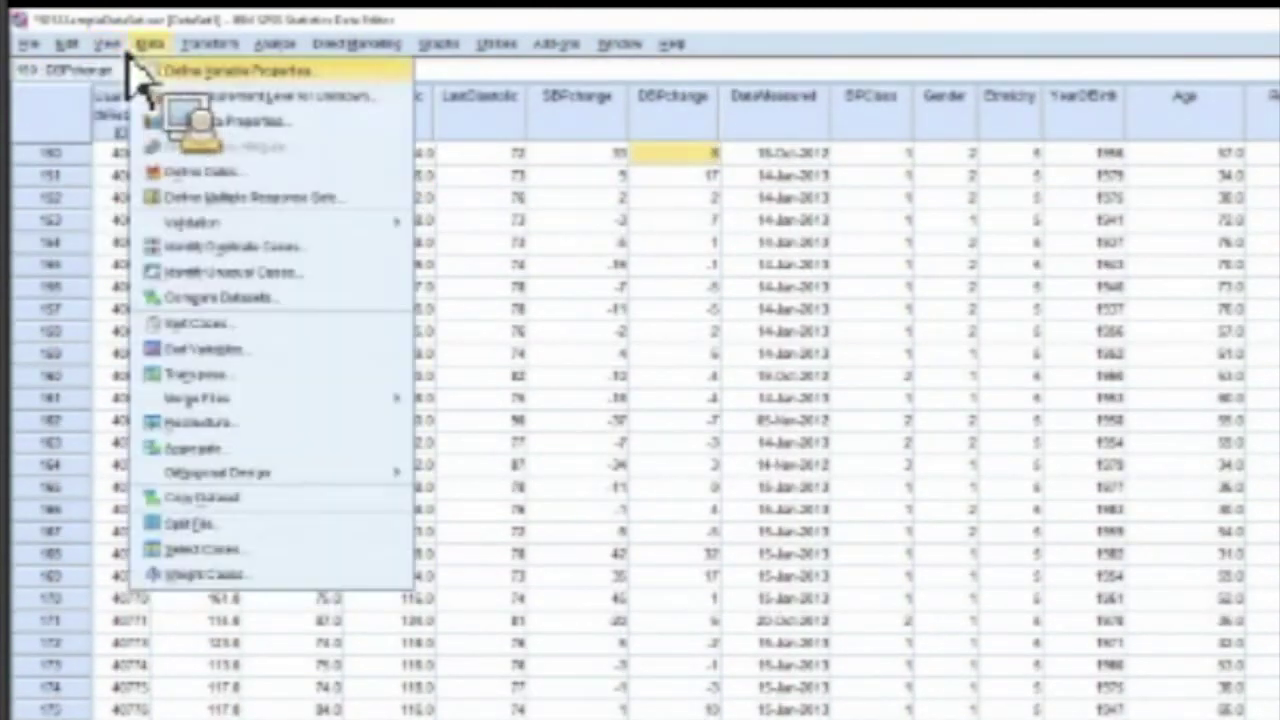
{"action": "mouse_move", "coordinate": [108, 44]}
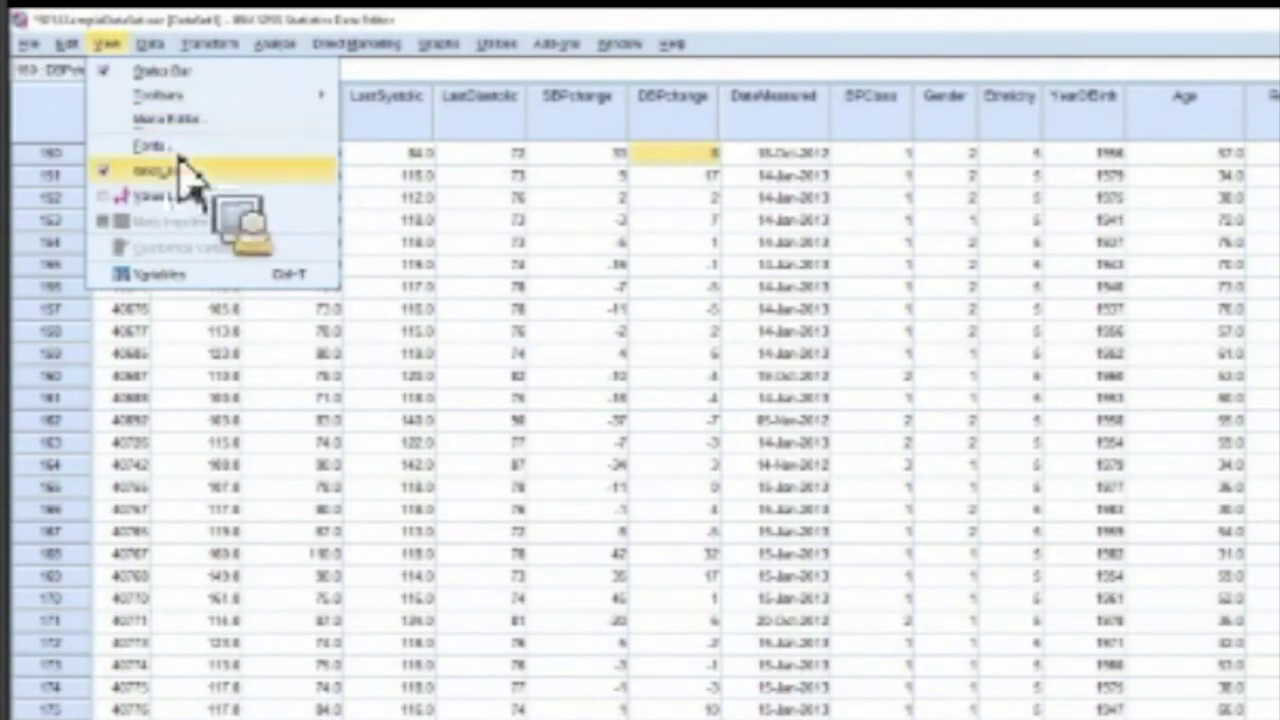
{"action": "mouse_move", "coordinate": [180, 100]}
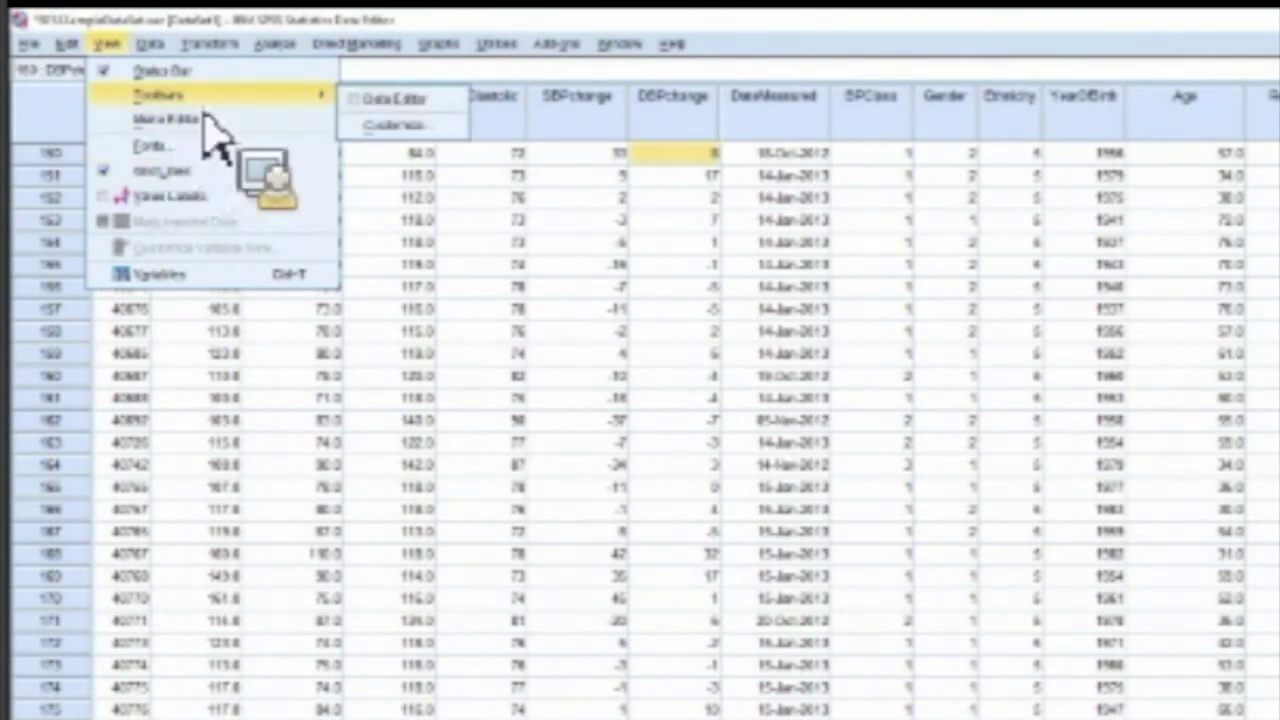
{"action": "left_click", "coordinate": [372, 103]}
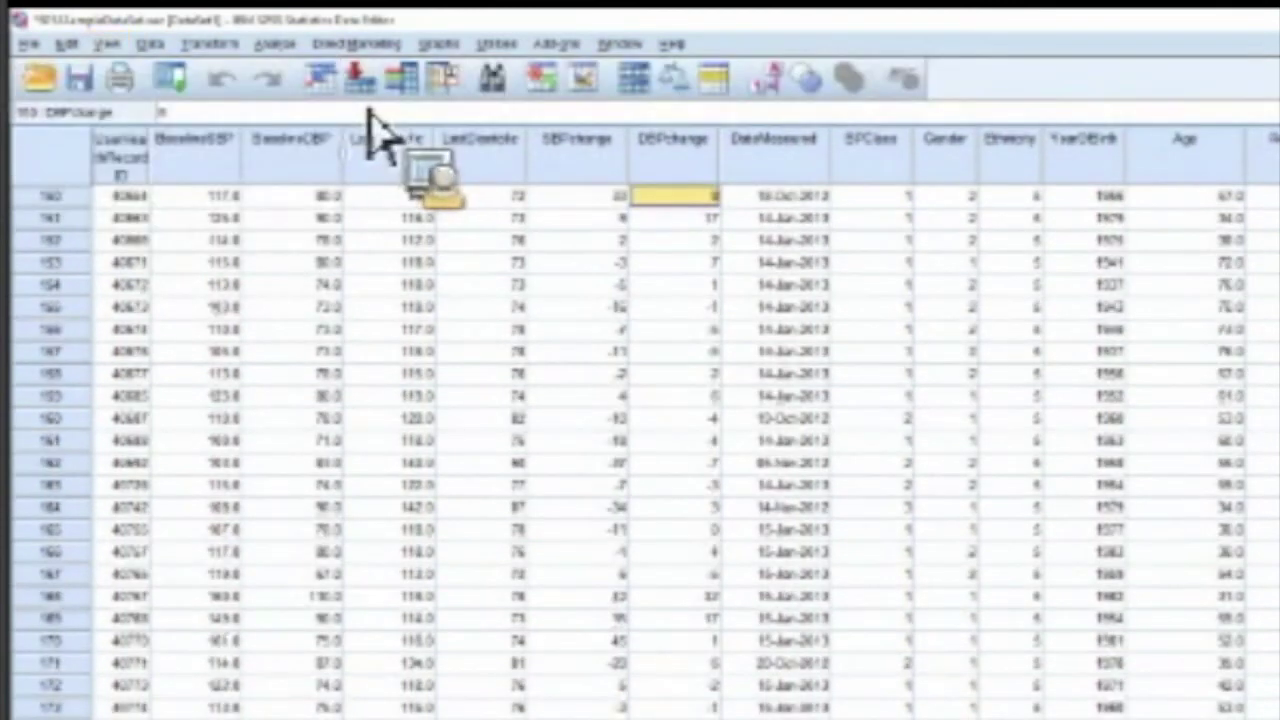
{"action": "left_click", "coordinate": [108, 45]}
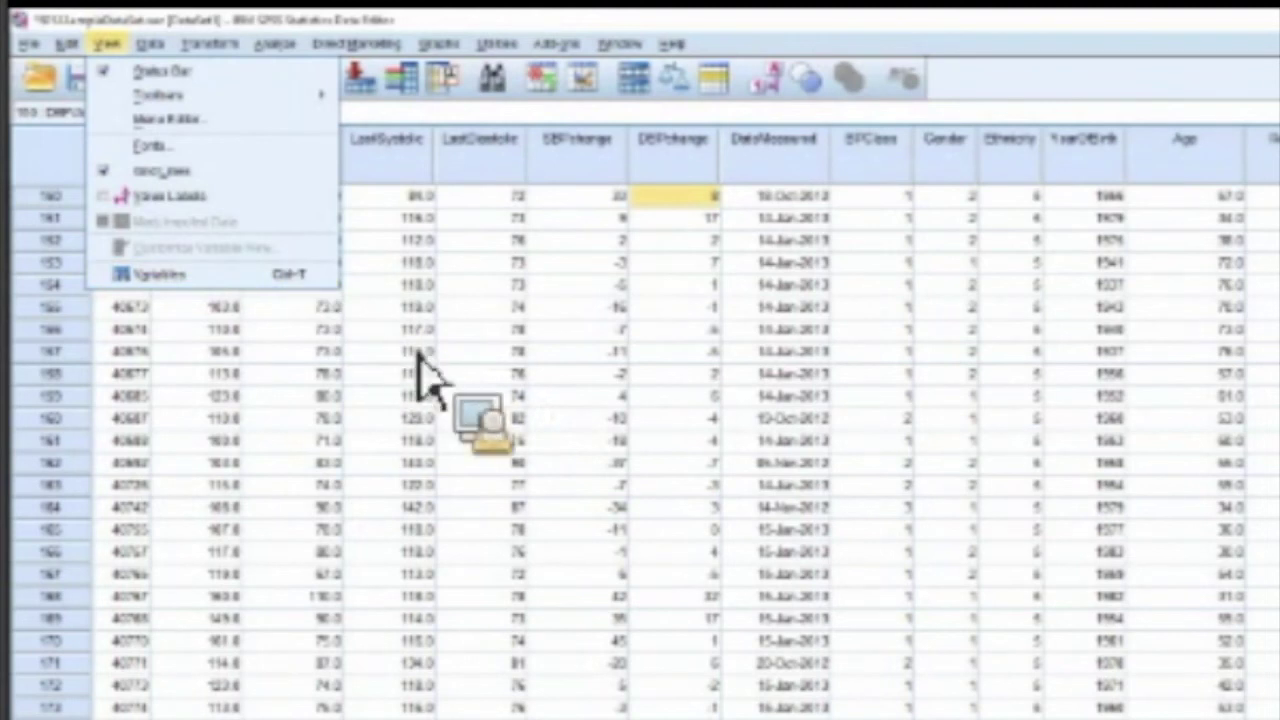
Turn on Value Labels so Gender shows Female/Male and BPClass shows Normal.
{"action": "left_click", "coordinate": [126, 198]}
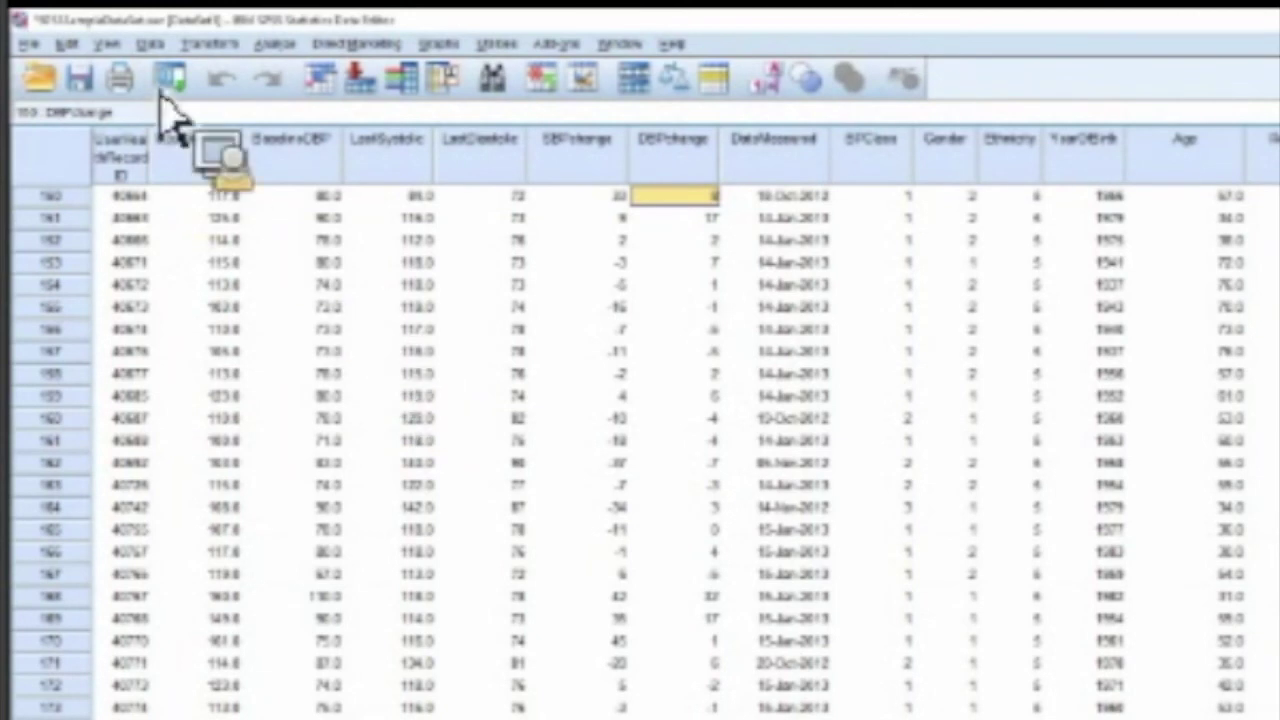
{"action": "left_click", "coordinate": [112, 45]}
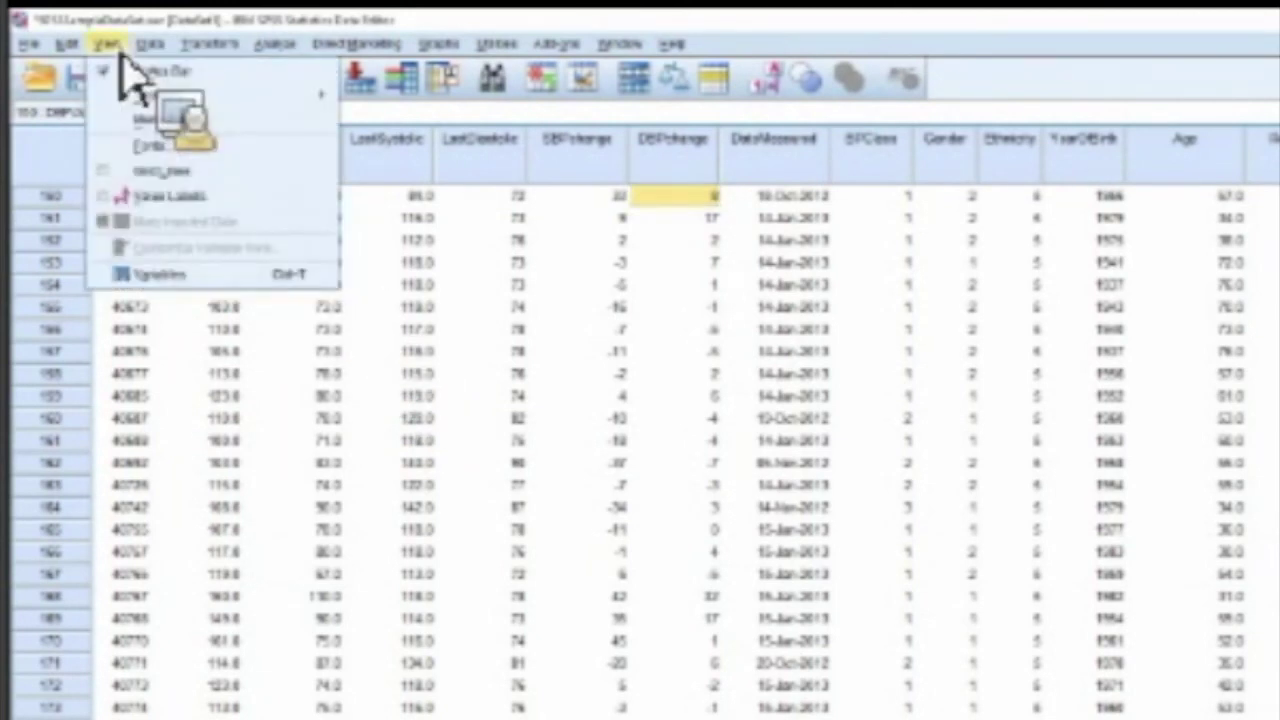
{"action": "left_click", "coordinate": [125, 196]}
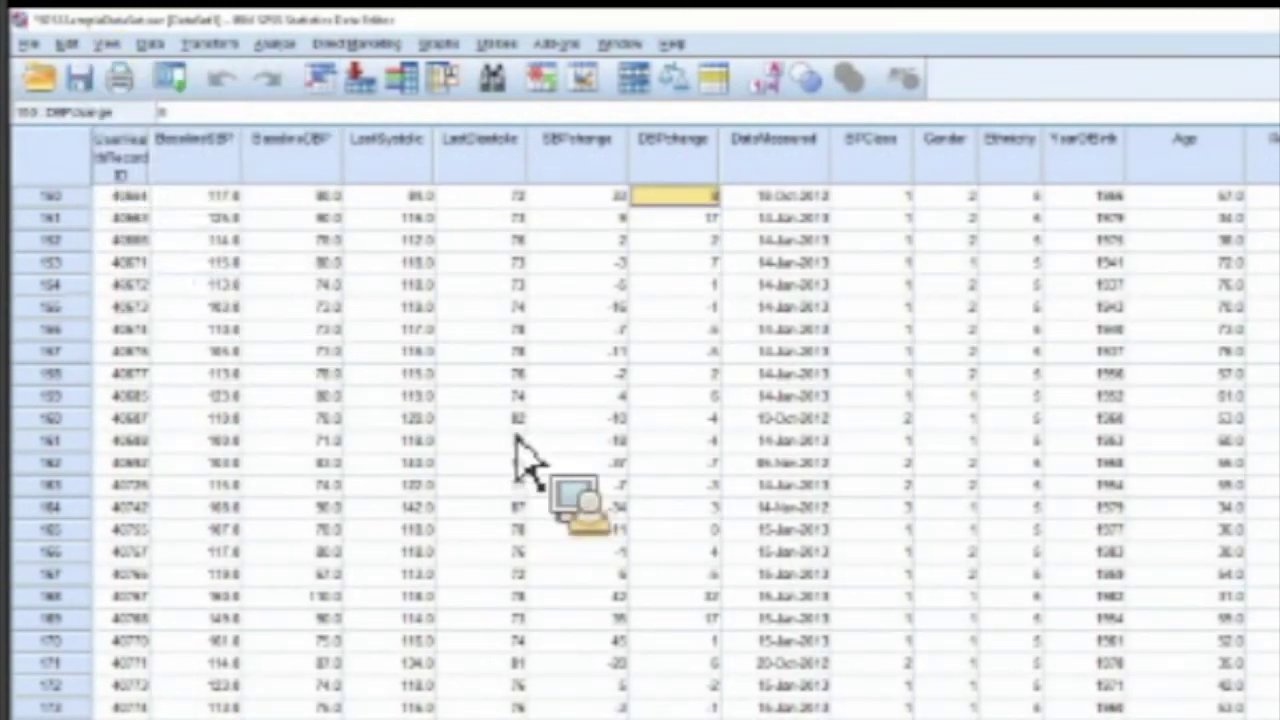
{"action": "left_click", "coordinate": [152, 45]}
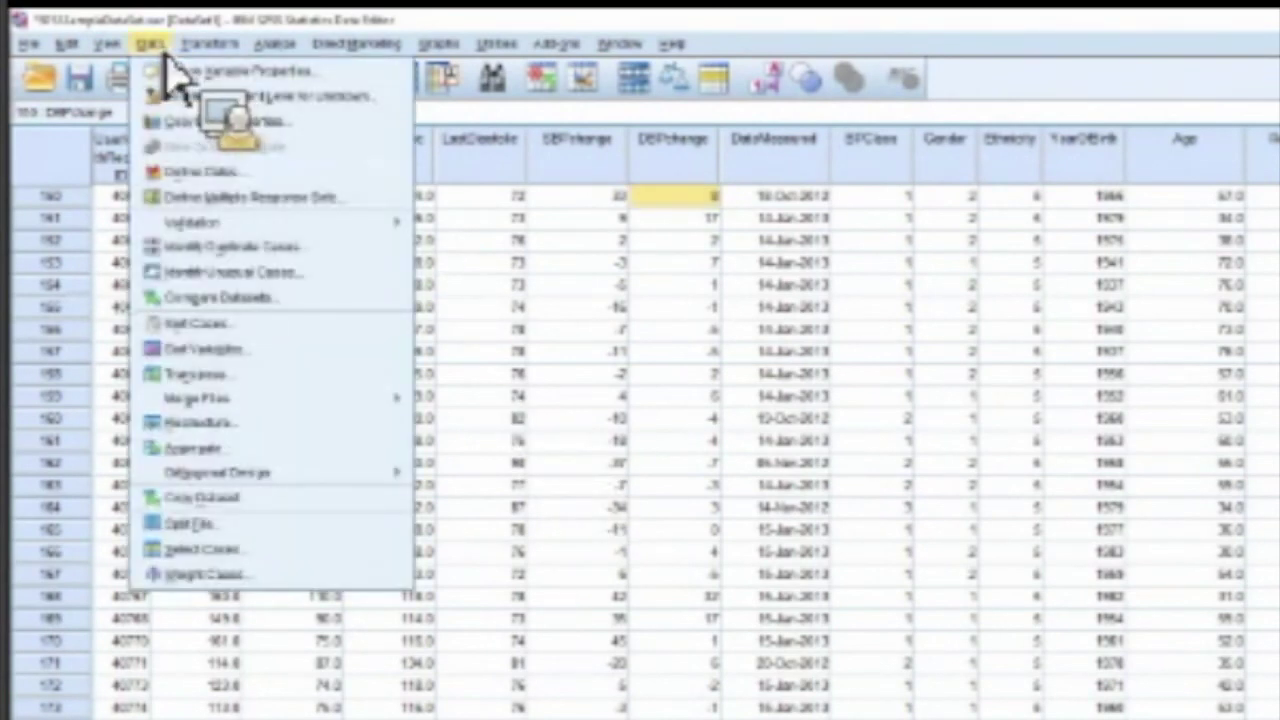
{"action": "mouse_move", "coordinate": [107, 44]}
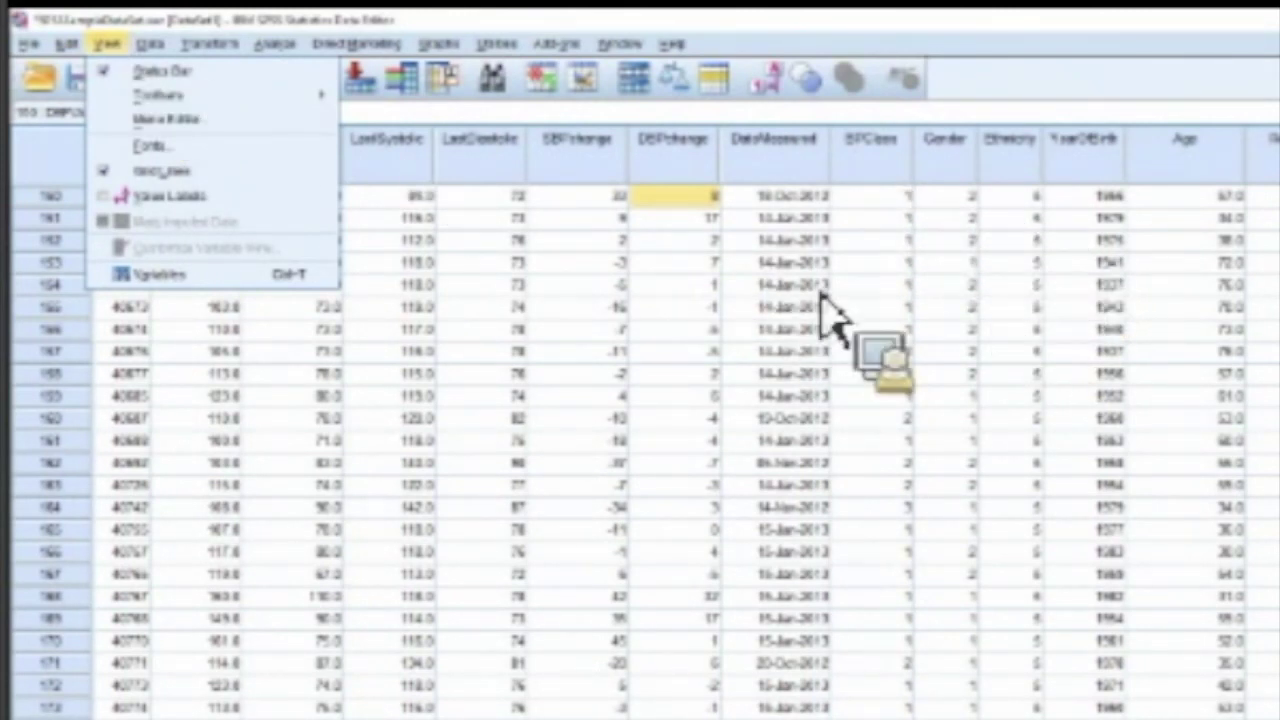
{"action": "left_click", "coordinate": [124, 204]}
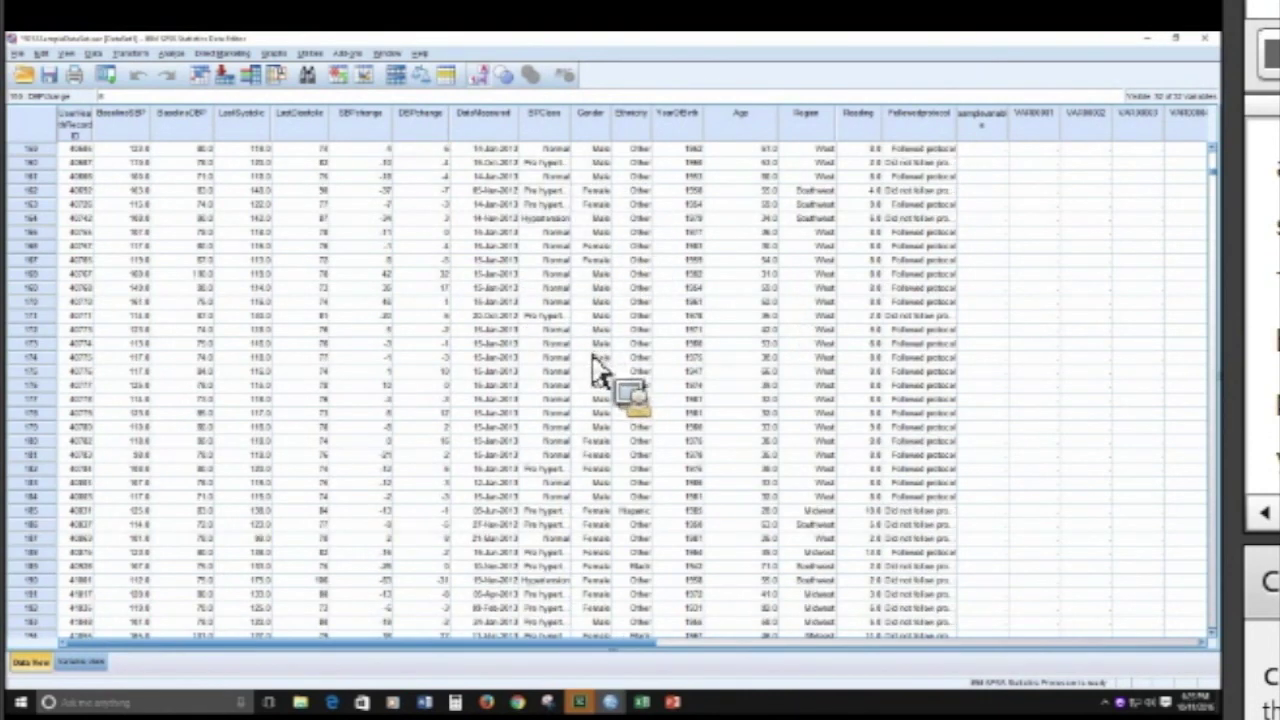
Scroll up the data grid to review labelled values like West/Southwest and Followed protocol.
{"action": "scroll", "coordinate": [598, 368], "scroll_direction": "up", "scroll_amount": 5}
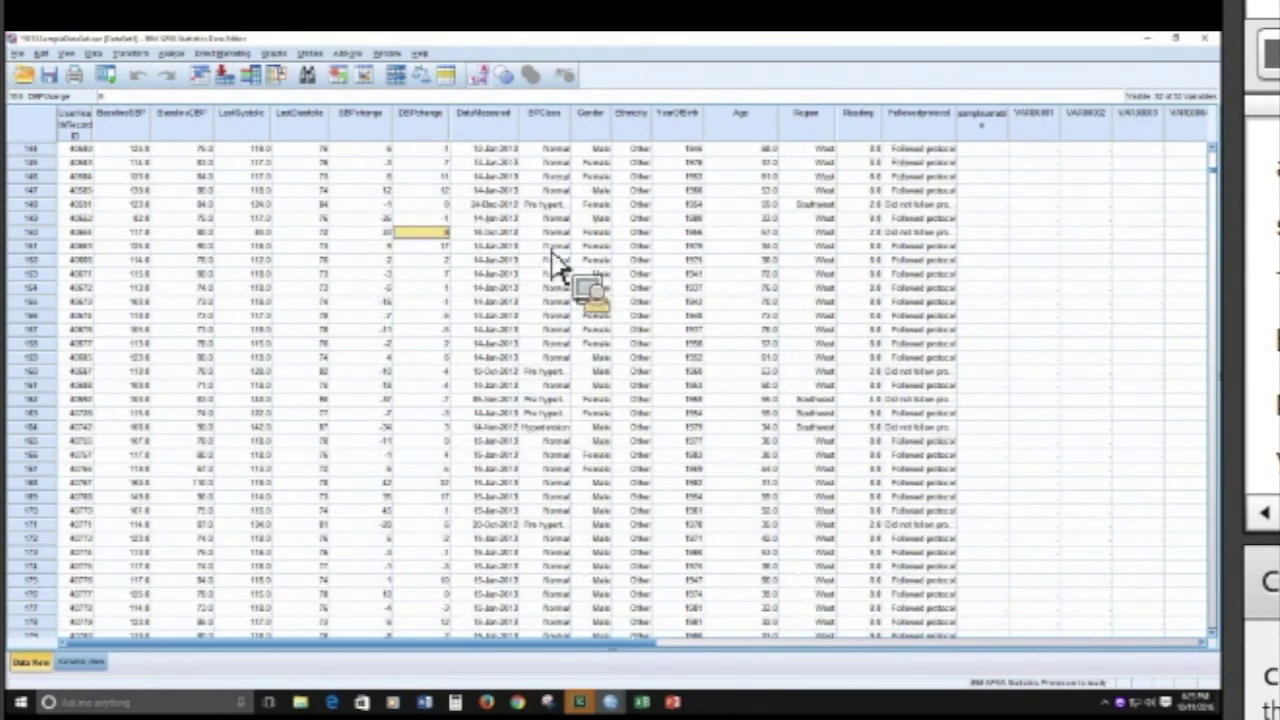